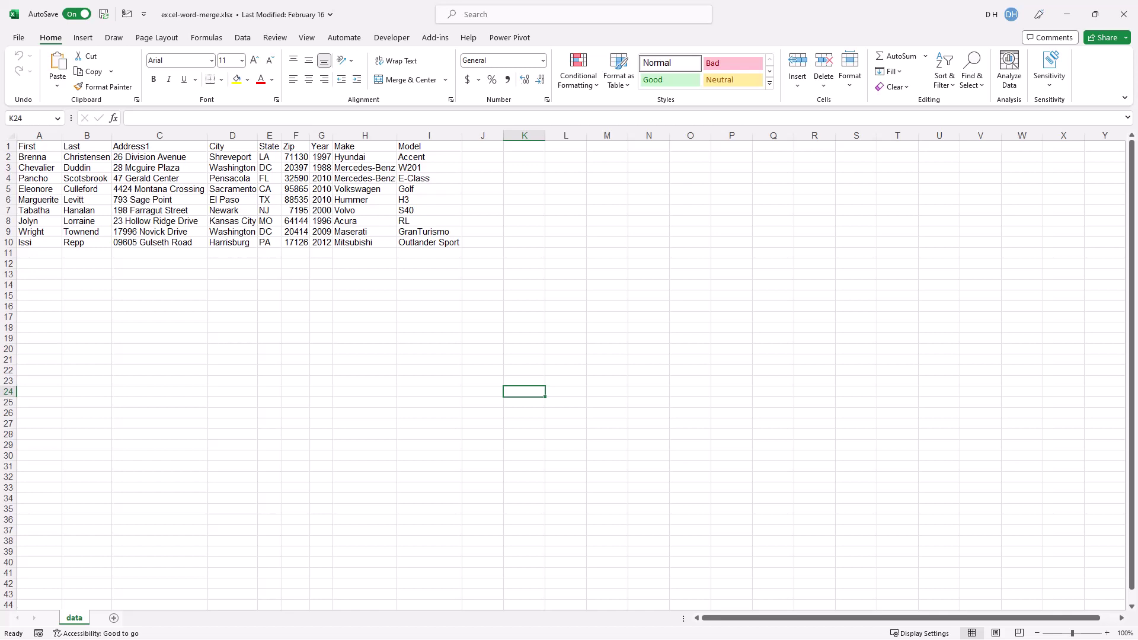
Review the Excel recipient range A1:I10, then switch to the blank Word document
left_click_drag(36, 148, 468, 252)
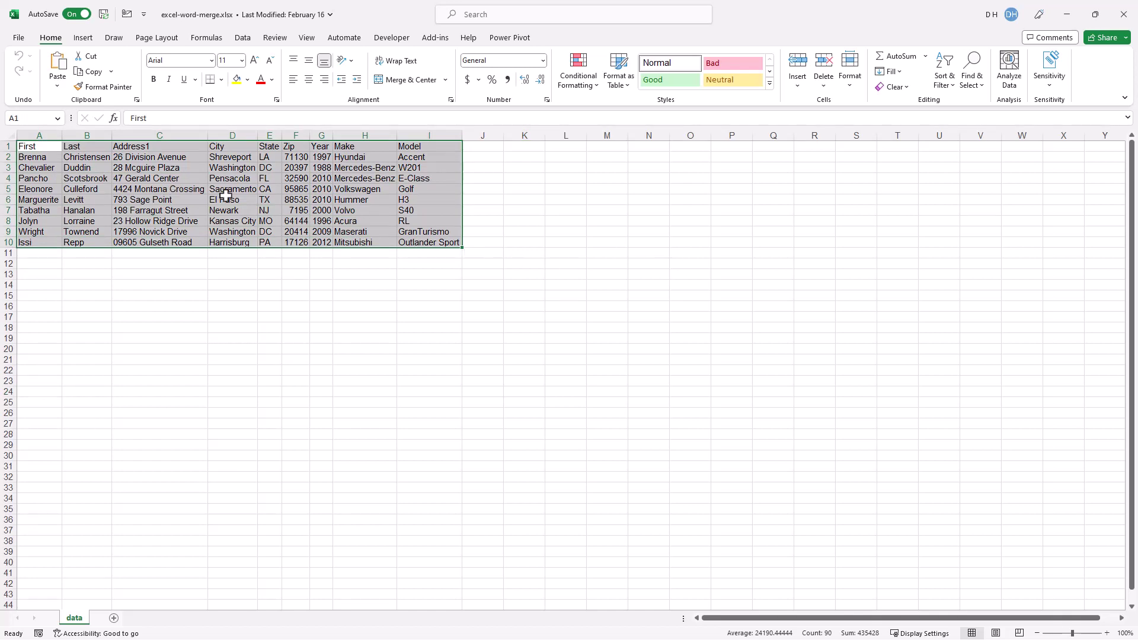
left_click(320, 189)
left_click(351, 189)
left_click(426, 179)
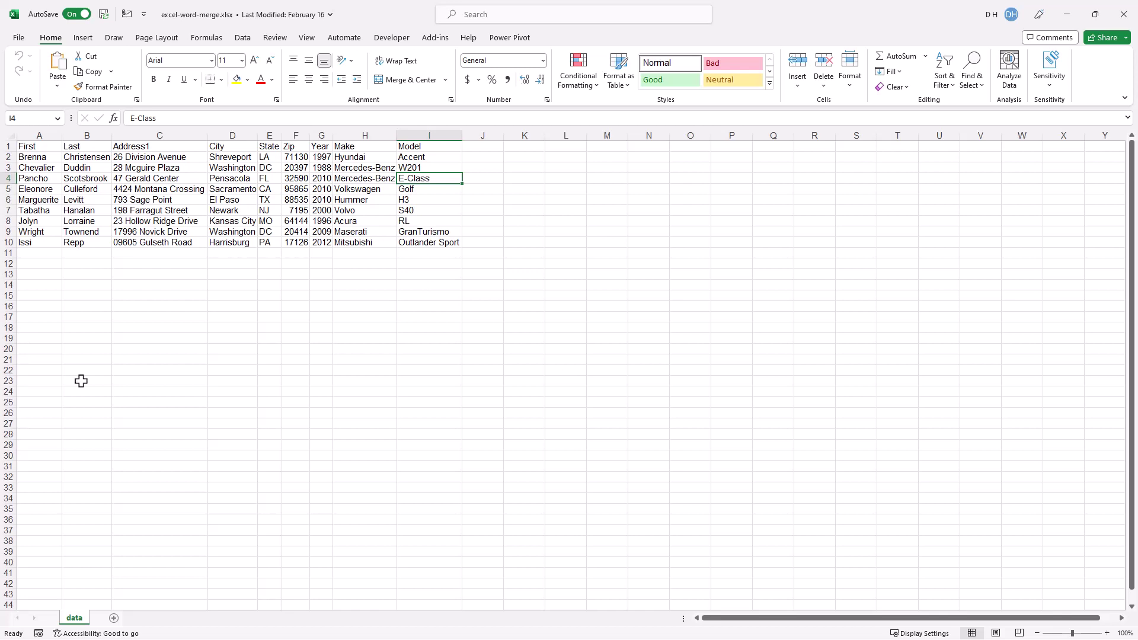
key("alt+Tab")
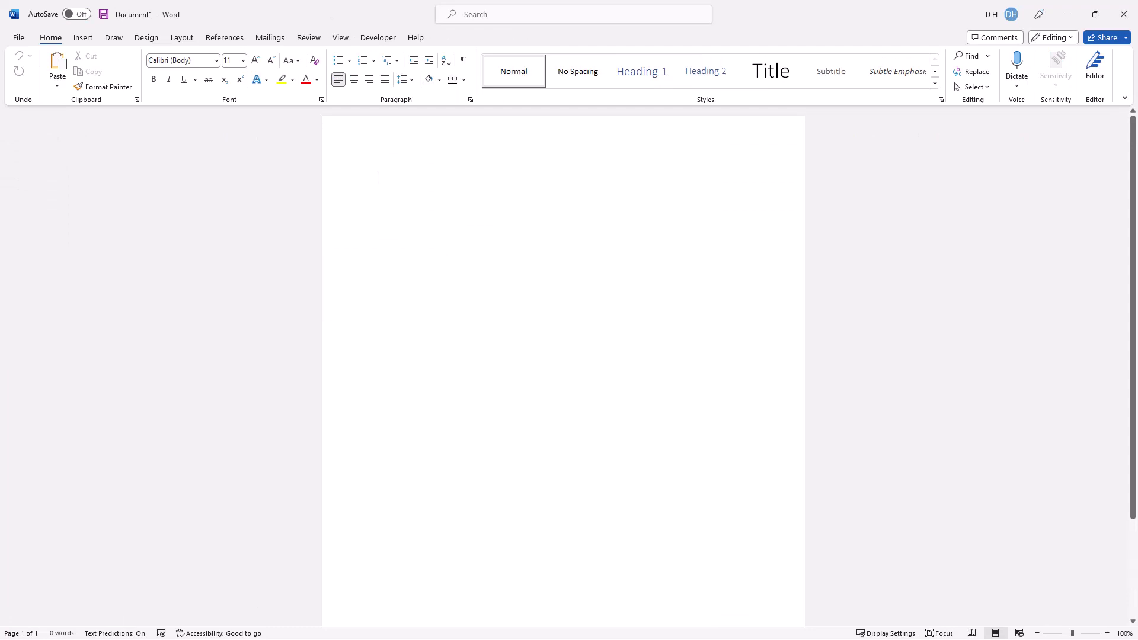
Launch the Step-by-Step Mail Merge Wizard from Mailings > Start Mail Merge
left_click(271, 39)
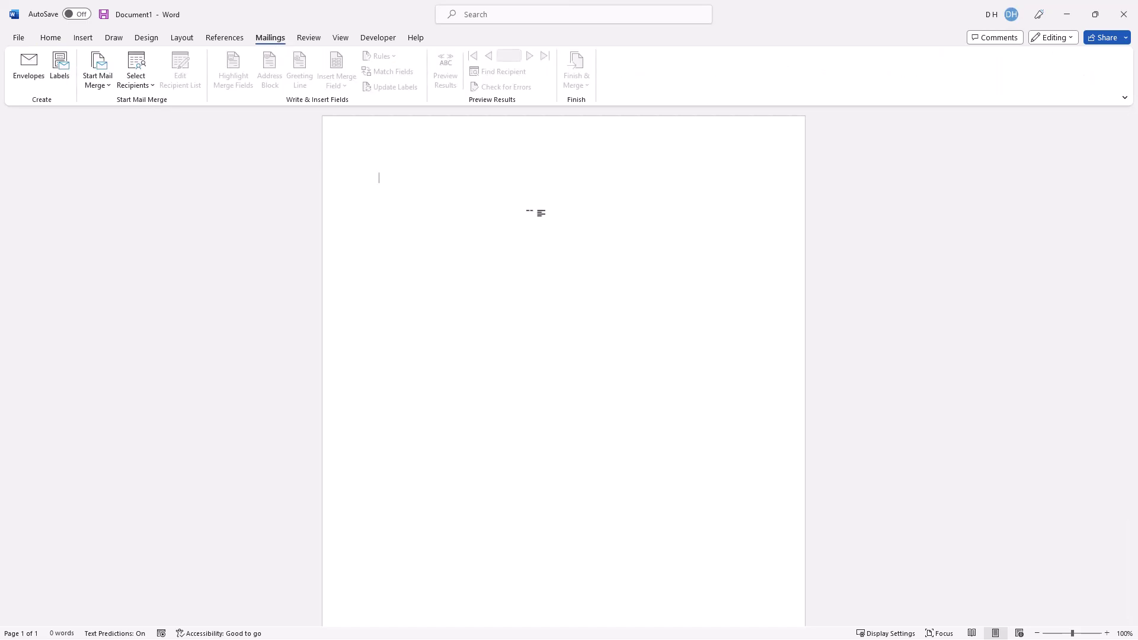
left_click(112, 88)
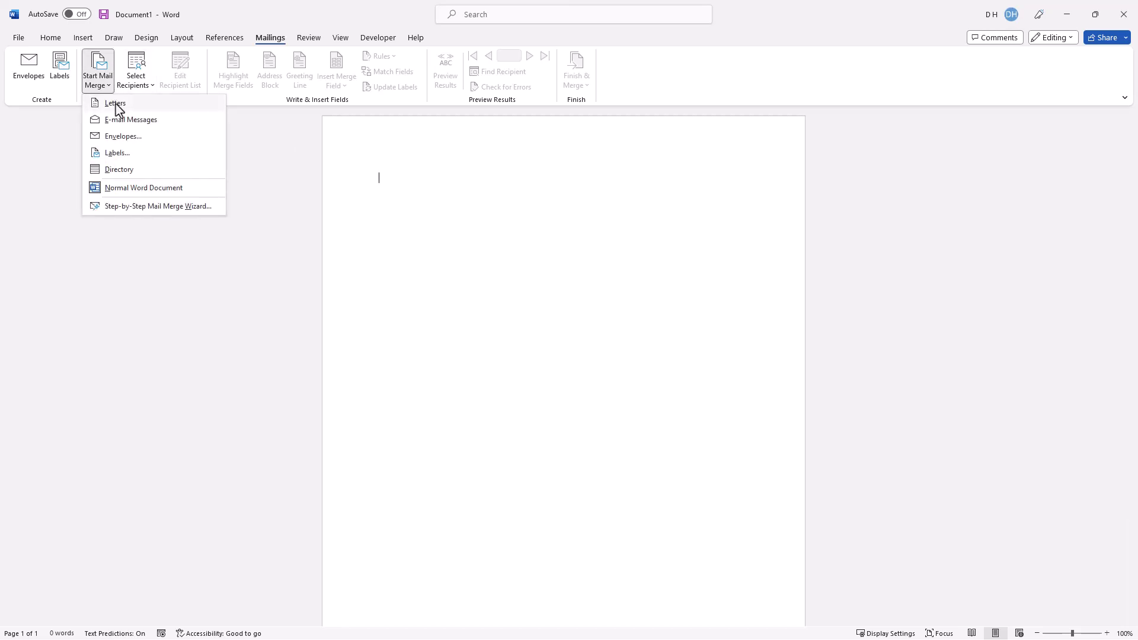
left_click(150, 206)
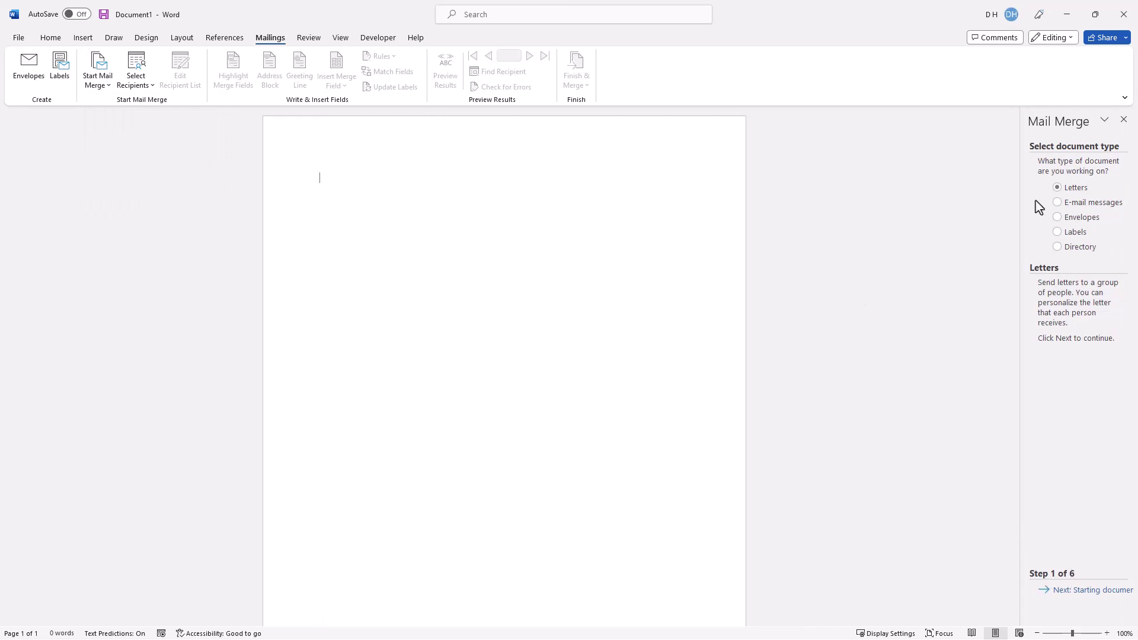
Advance the wizard to Select recipients and browse for excel-word-merge.xlsx
left_click(1076, 590)
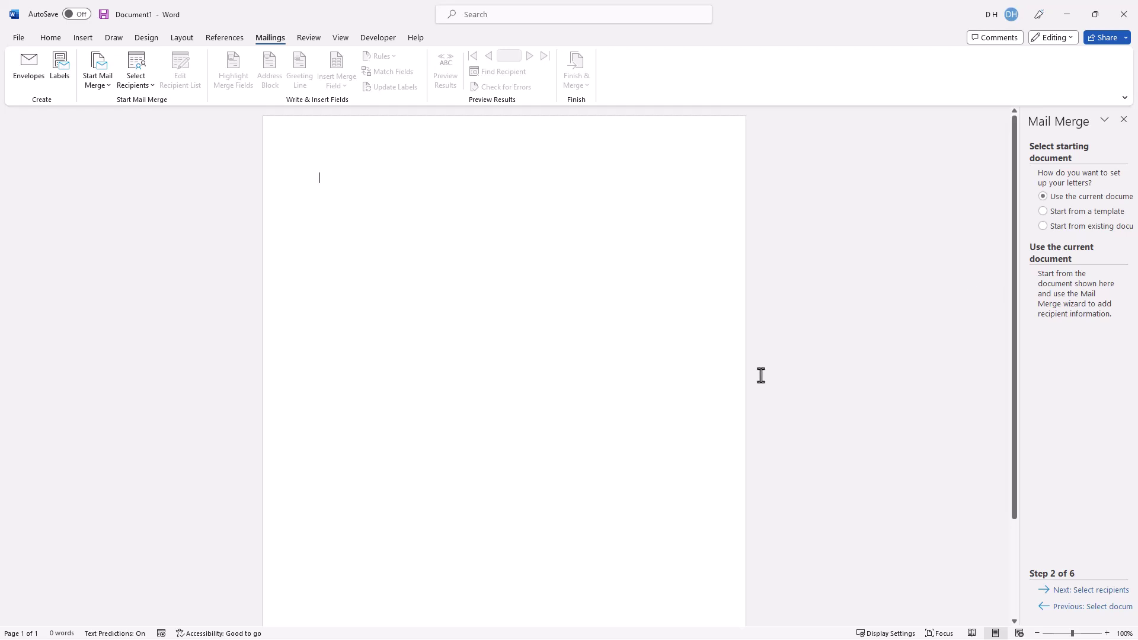
left_click(1082, 591)
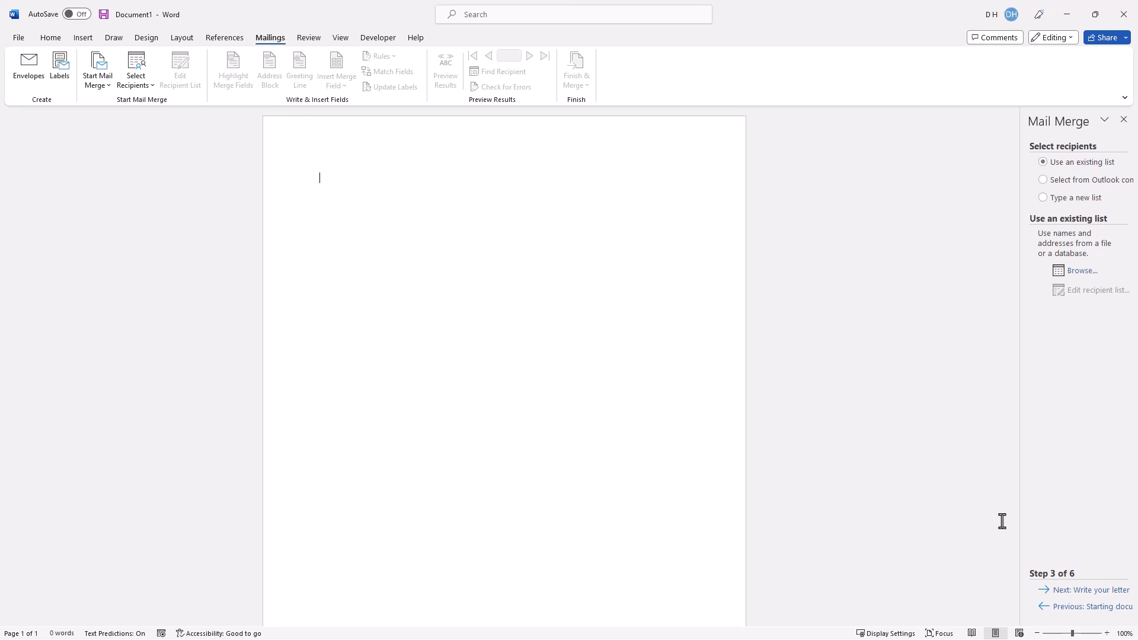
left_click(1083, 271)
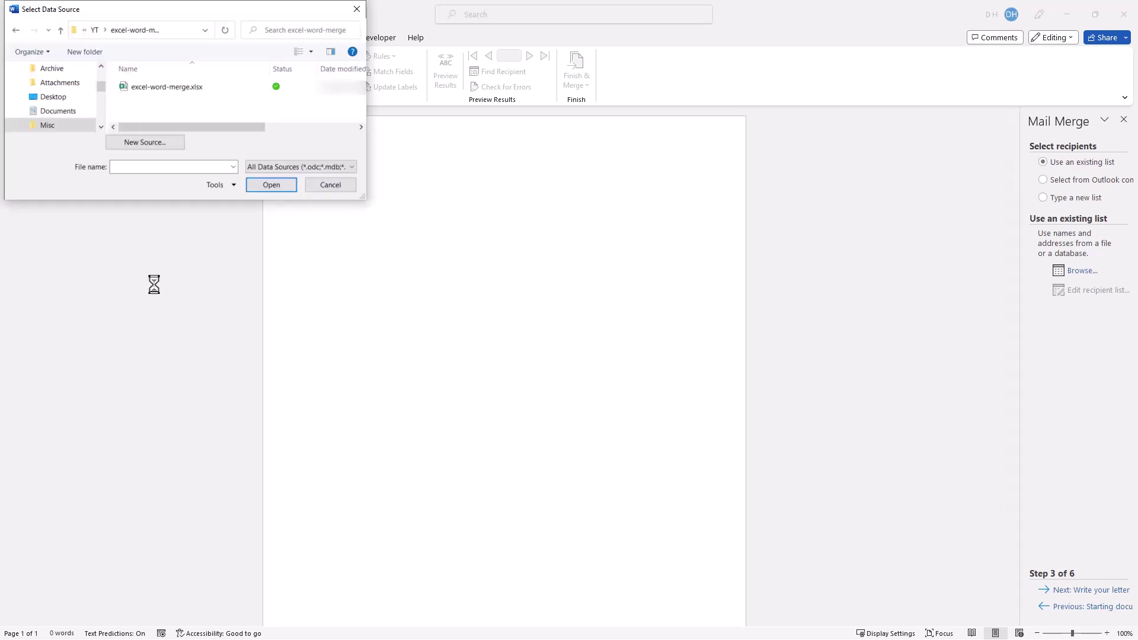
Use the data$ sheet of excel-word-merge.xlsx as the recipient list and accept it
double_click(173, 90)
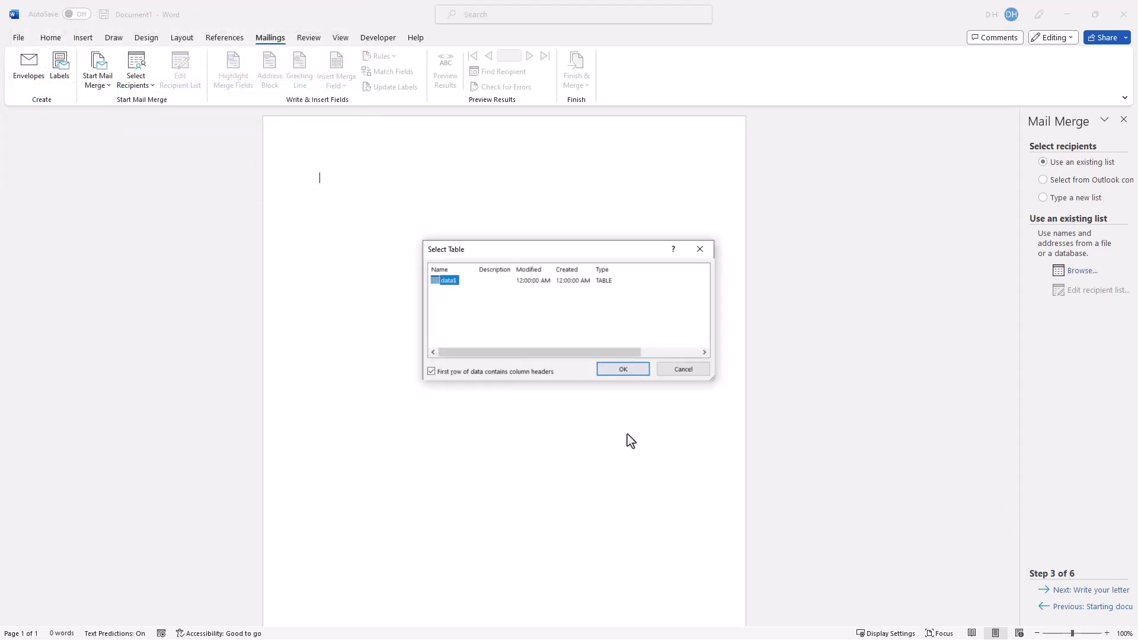
left_click(612, 370)
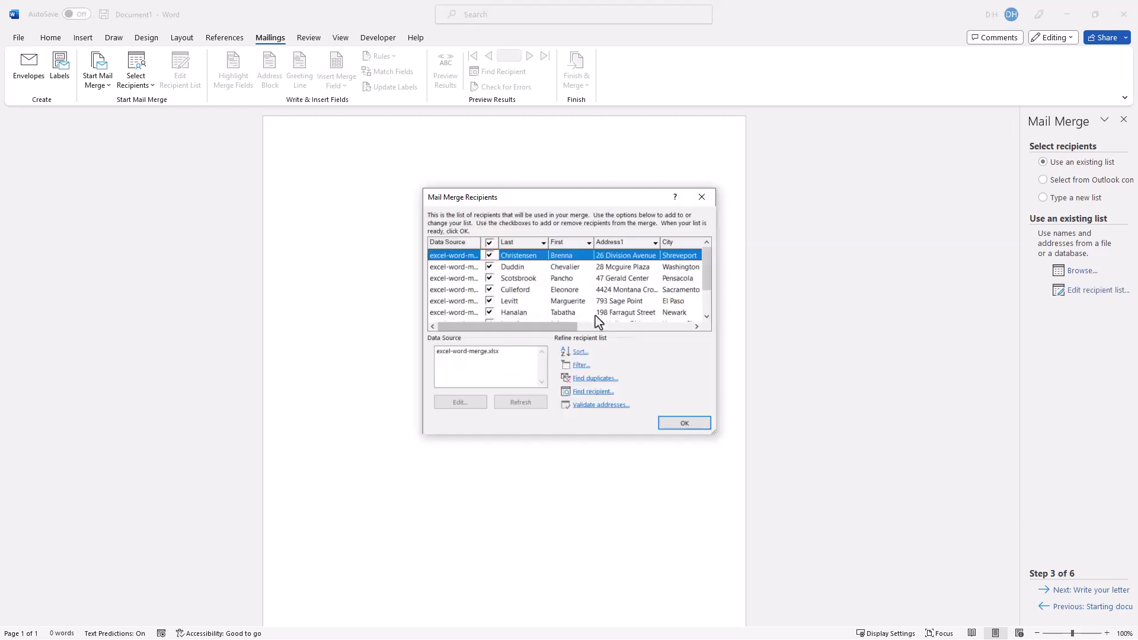
left_click(490, 256)
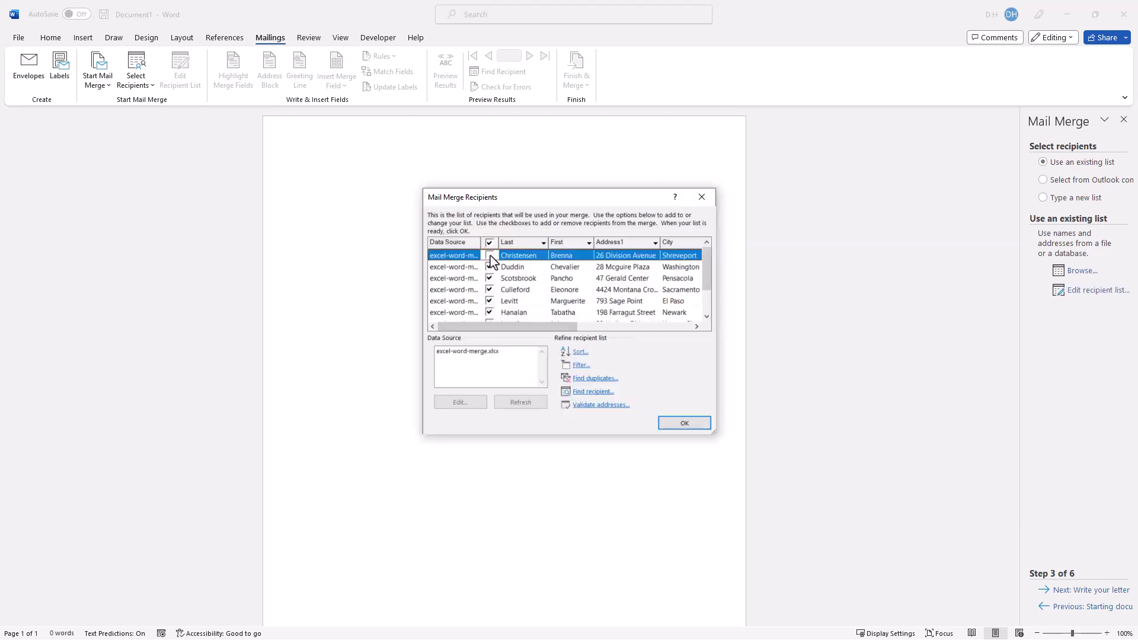
left_click_drag(706, 258, 470, 336)
left_click(687, 425)
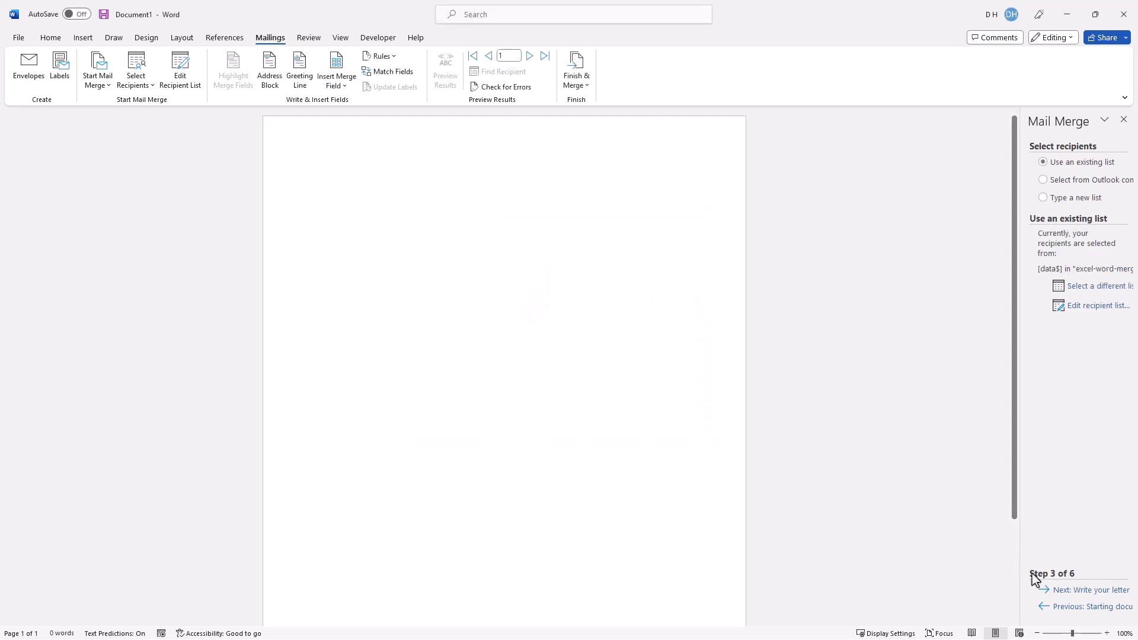
Advance to Write your letter and bring up the Insert Address Block options
left_click(1074, 591)
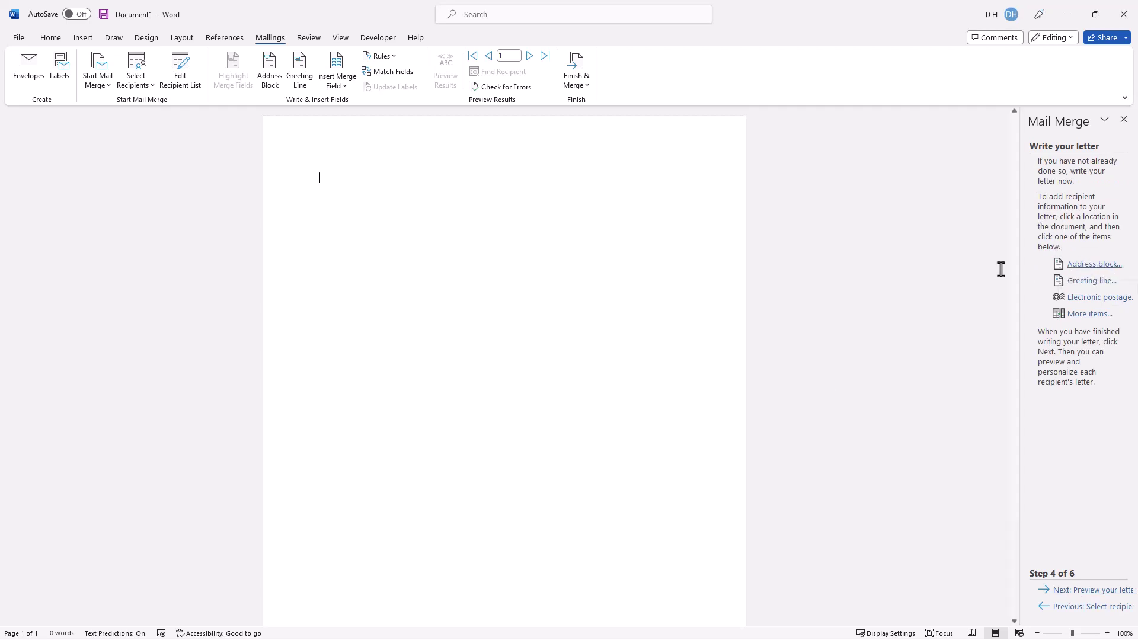
left_click(1095, 265)
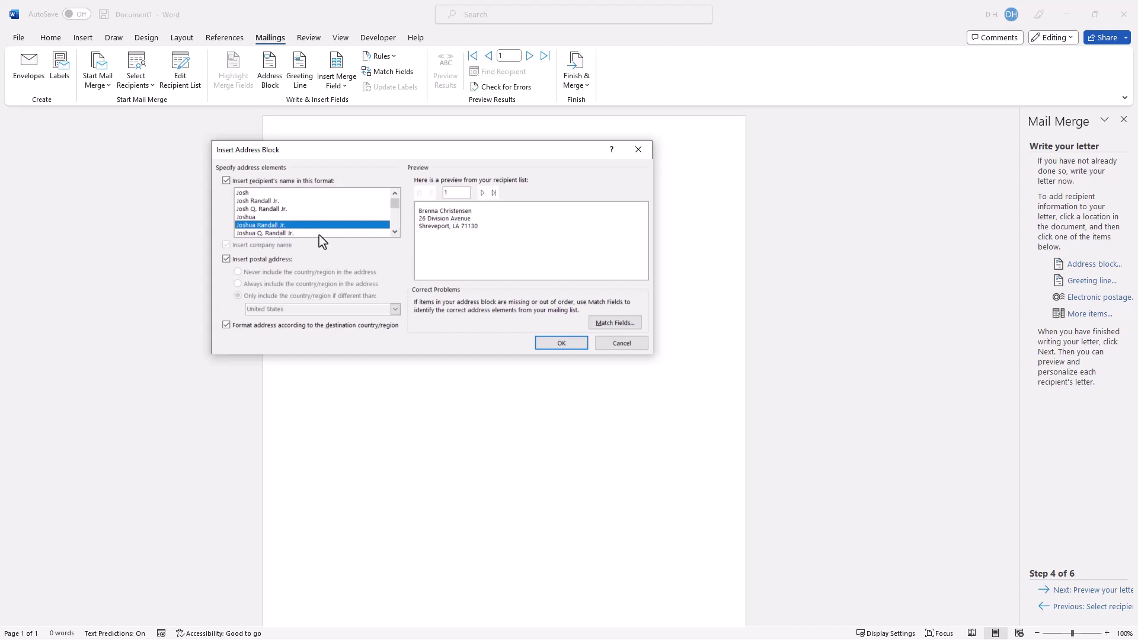
Insert an «AddressBlock» field using the 'Joshua Randall Jr.' full-name format
left_click(243, 194)
left_click(274, 226)
left_click(537, 342)
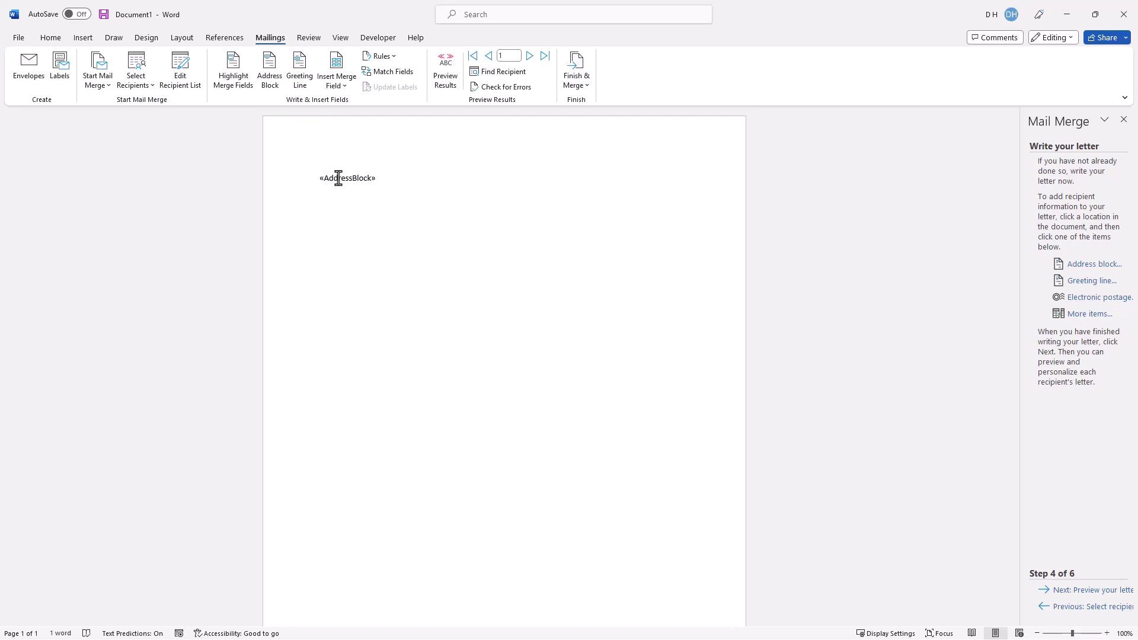
left_click(1082, 283)
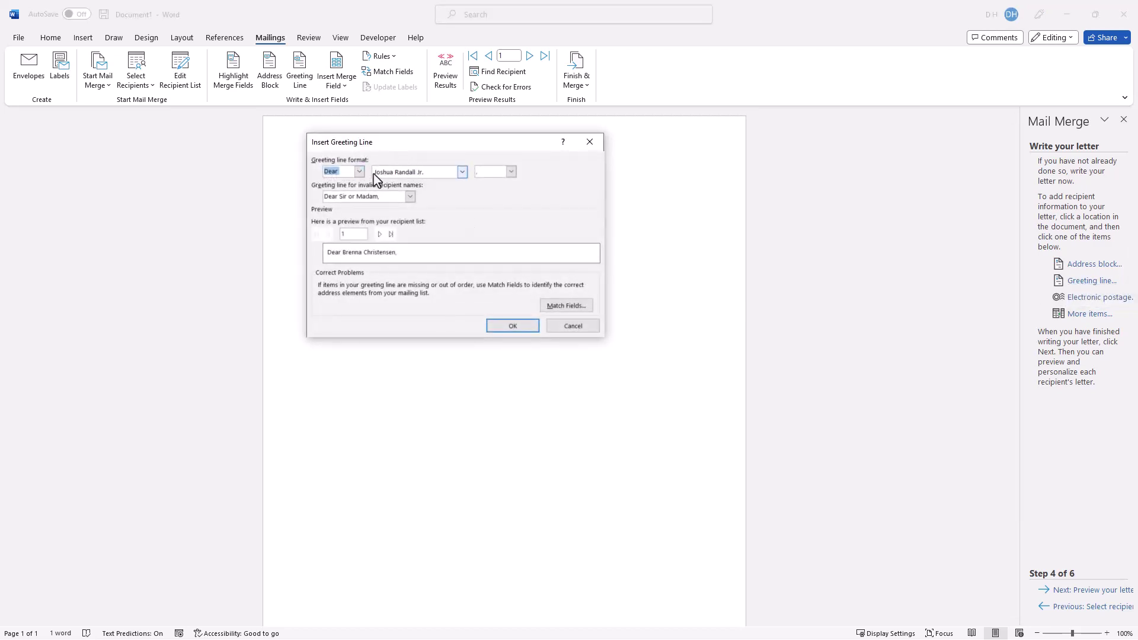
Insert a greeting line with salutation 'To' and 'Joshua' first-name format, then start a new line
left_click(360, 171)
left_click(334, 190)
left_click(462, 173)
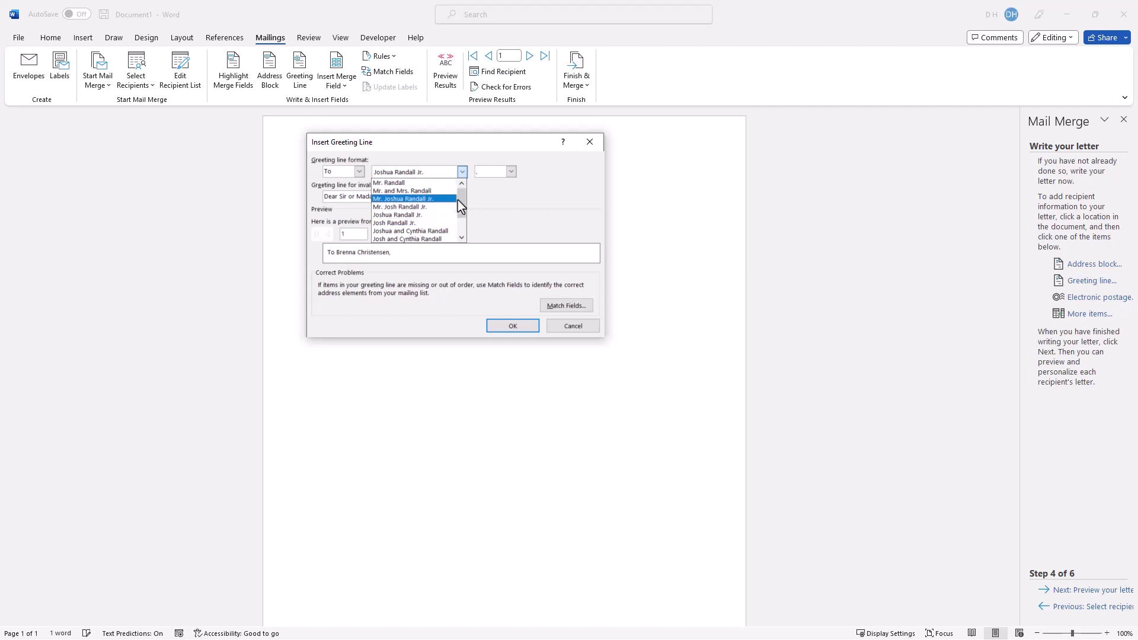
left_click_drag(461, 205, 466, 222)
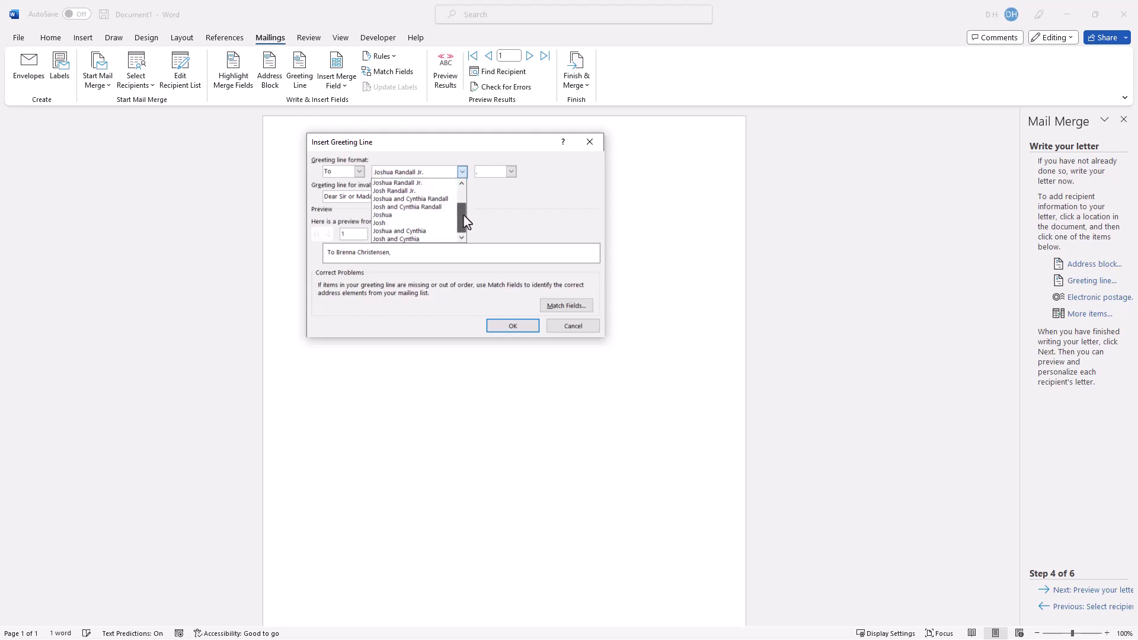
left_click(412, 217)
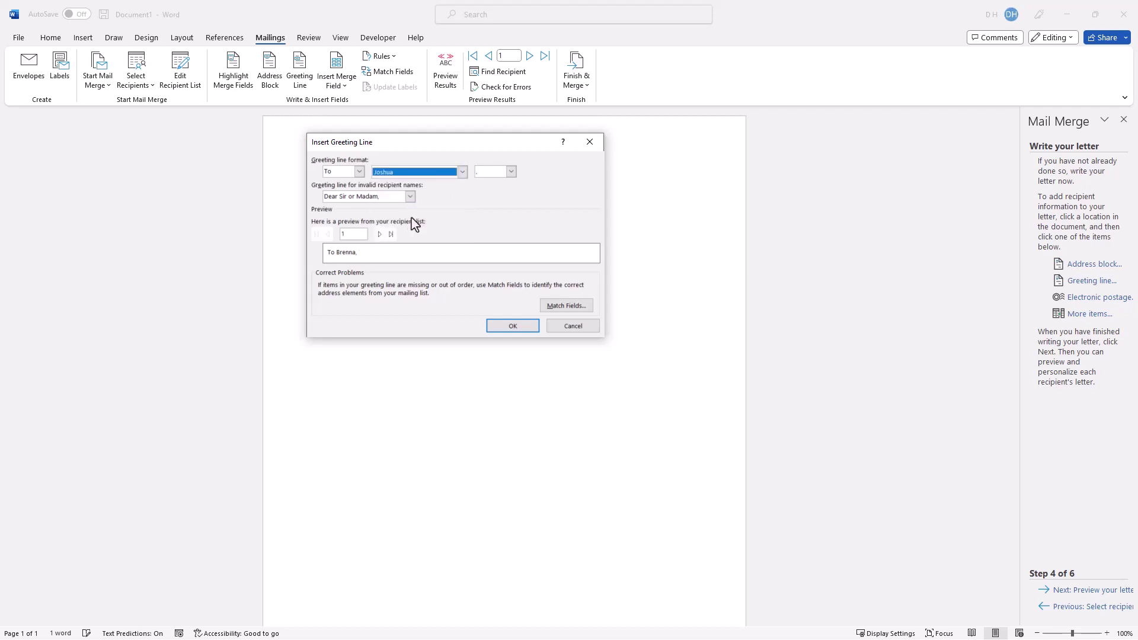
left_click(520, 326)
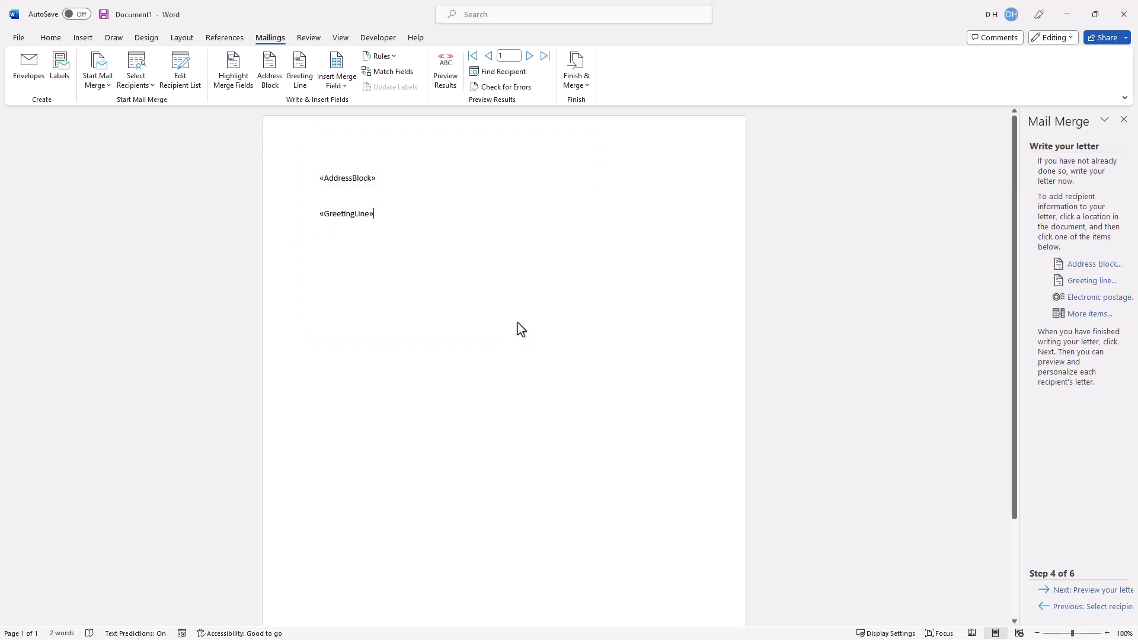
key("Return")
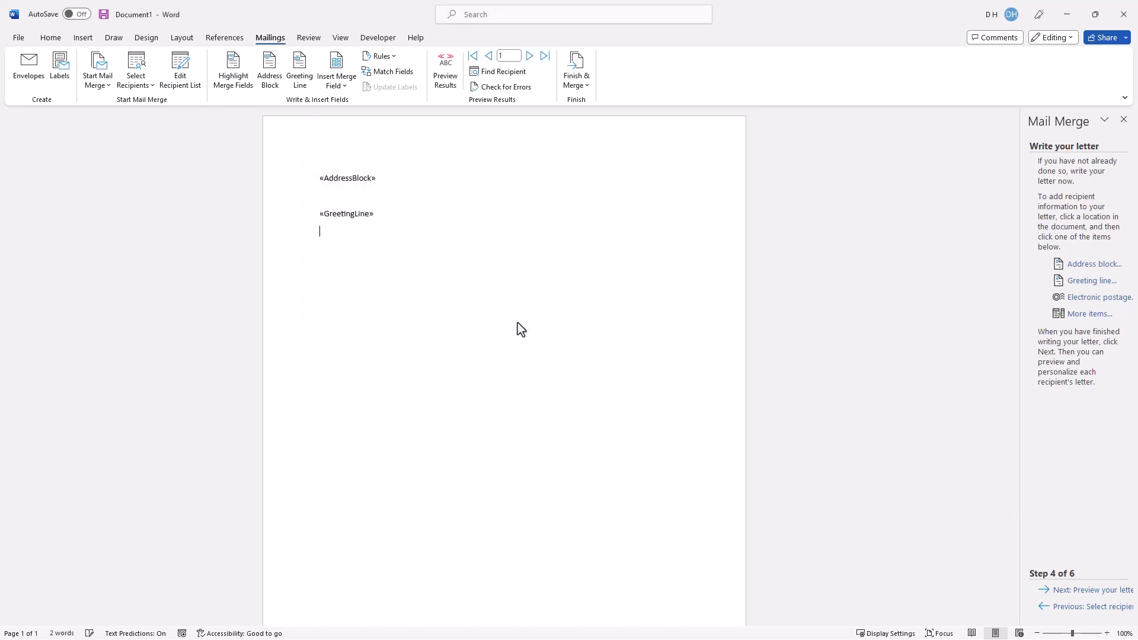
Type 'We noticed you've got a late model' followed by the «Make» and «Model» fields
type("We noticed you've got a late model")
left_click(1089, 313)
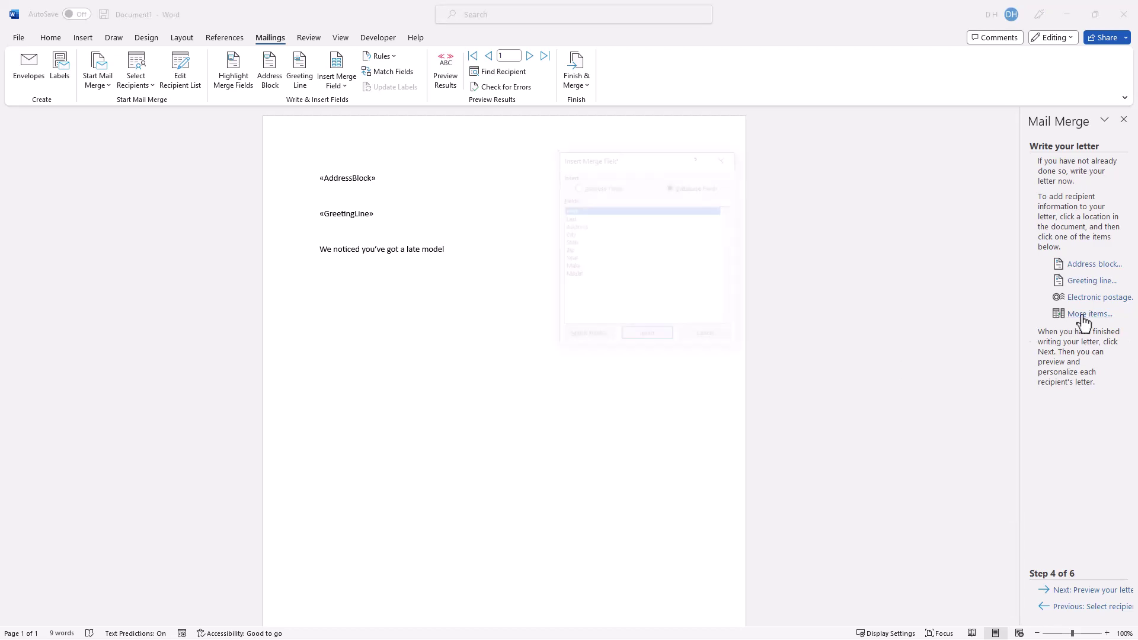
left_click(574, 267)
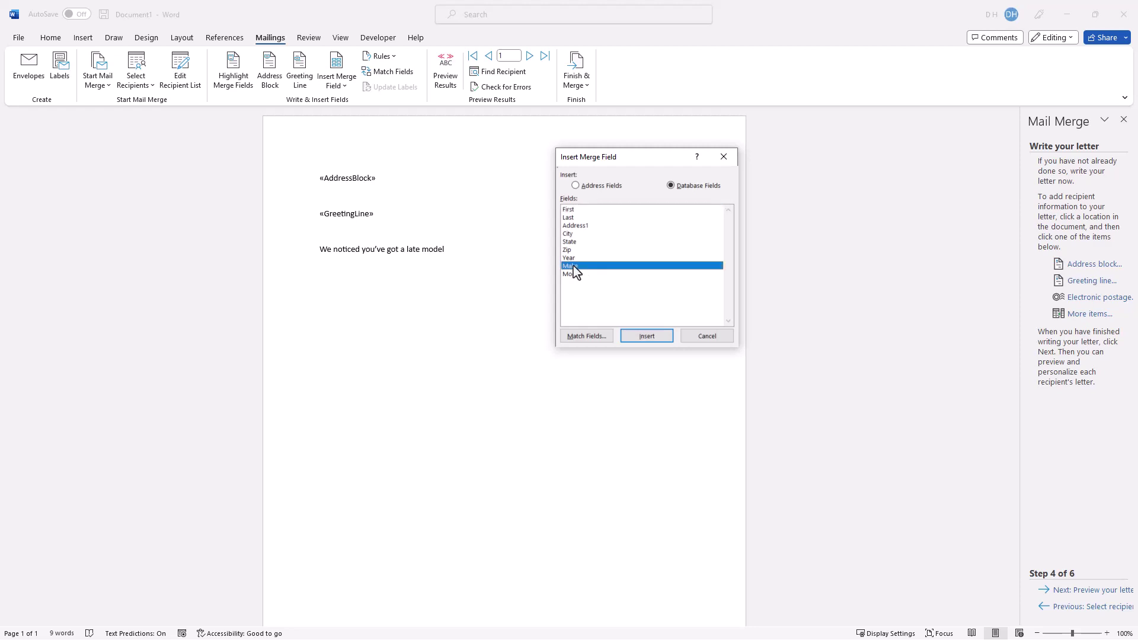
double_click(575, 267)
left_click(685, 337)
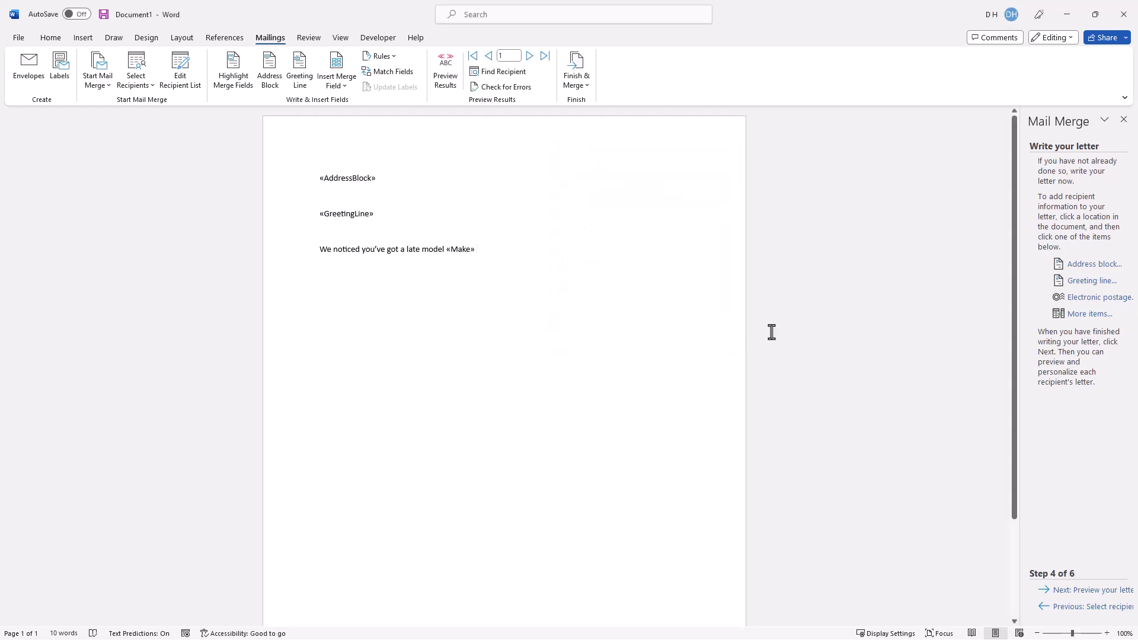
left_click(1091, 314)
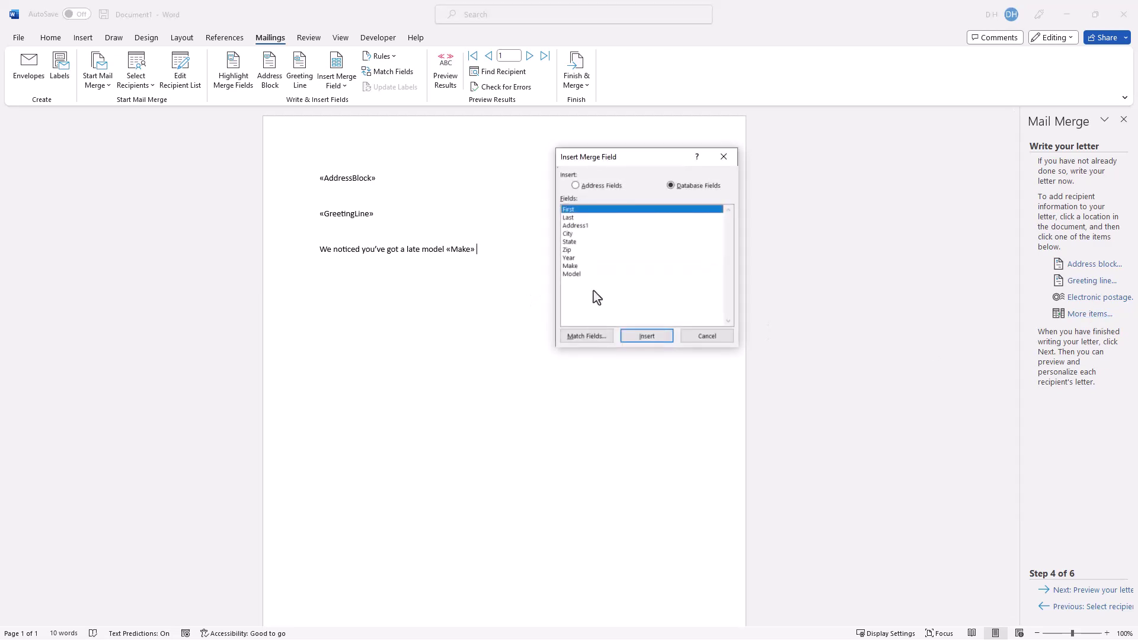
double_click(578, 276)
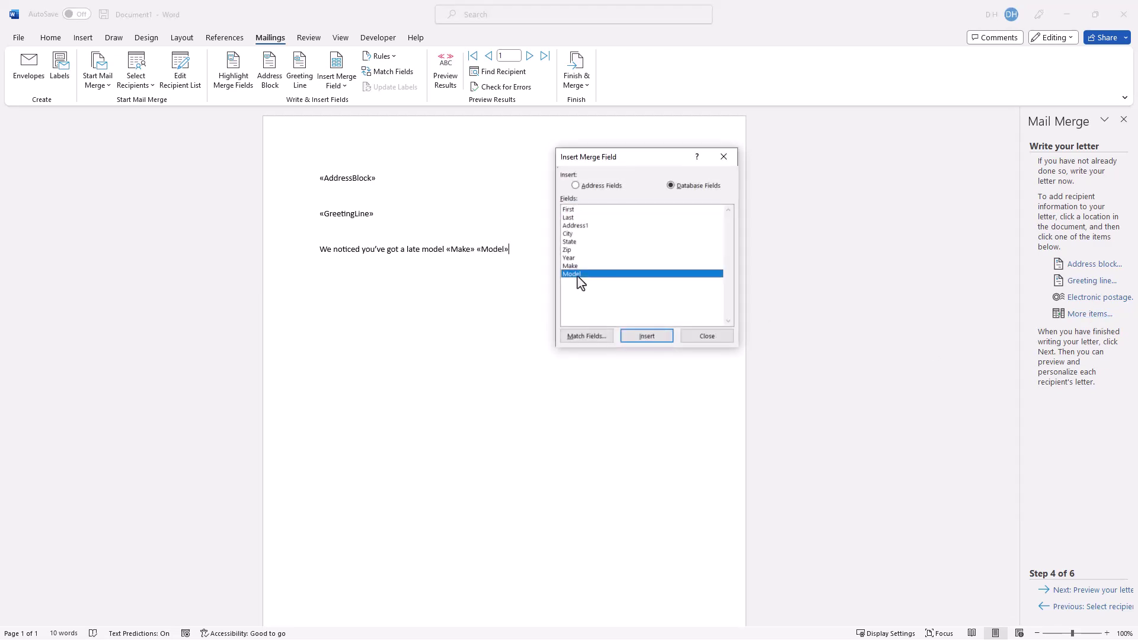
left_click(706, 336)
Continue with '. Even though th' and insert the «Year» field
type(". Ev")
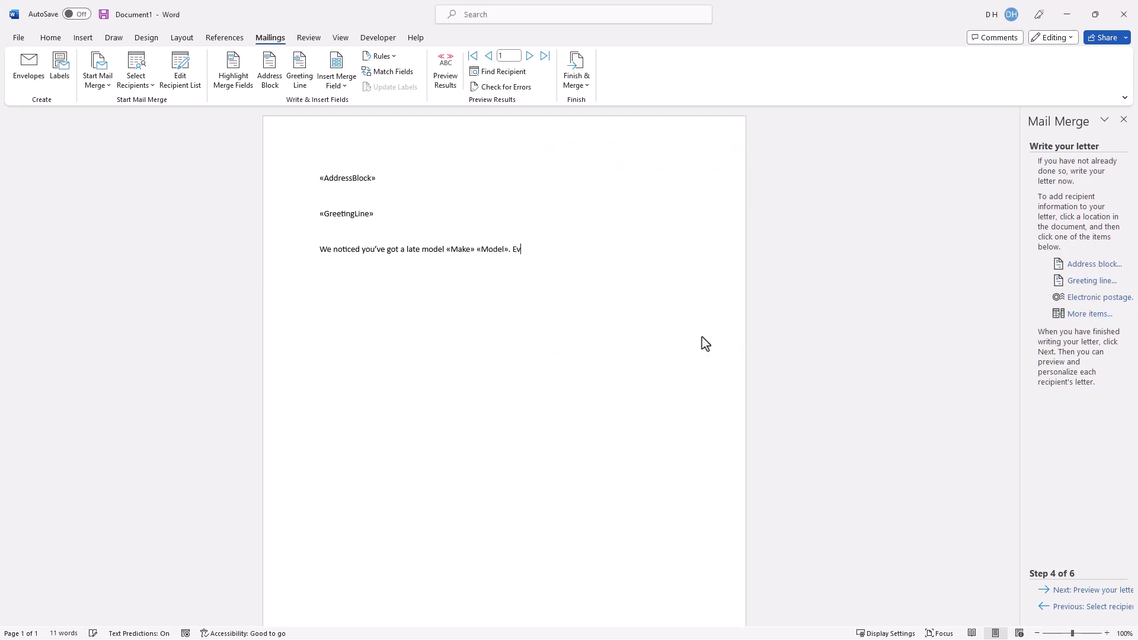
type("en though the")
left_click(1076, 315)
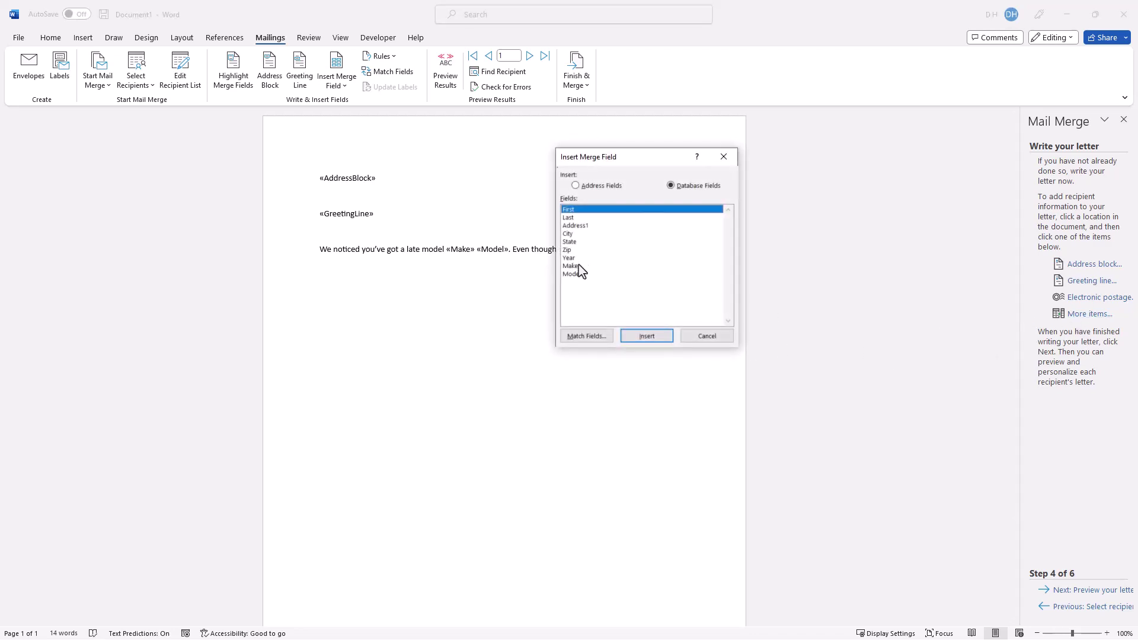
left_click(571, 259)
left_click(639, 336)
left_click(706, 336)
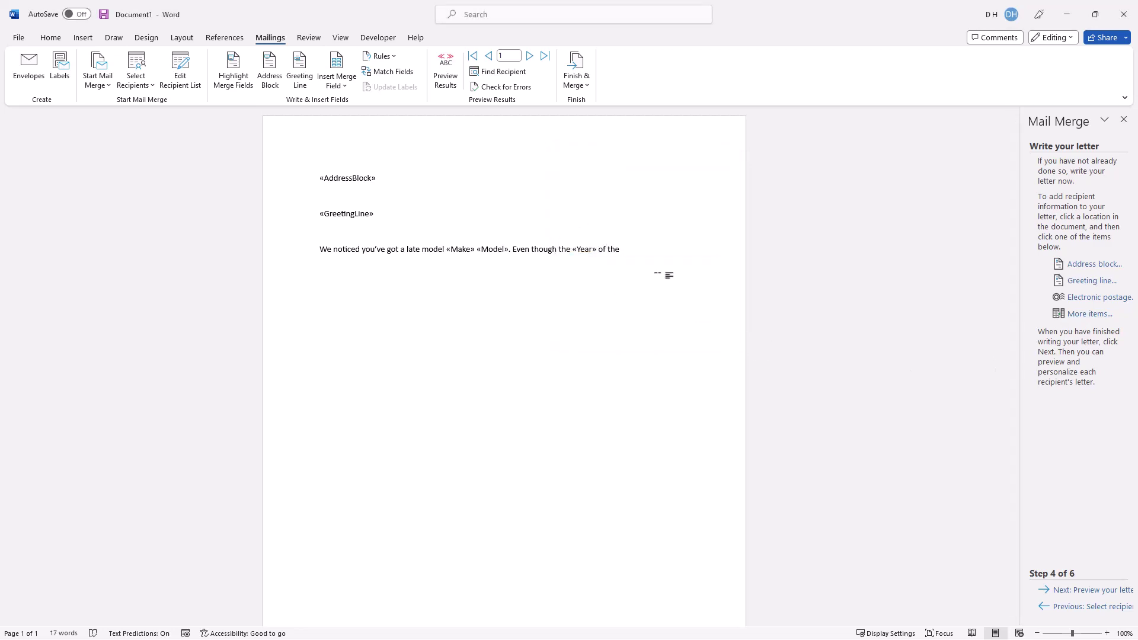
Type the 'great year… this years' sentence with «Model», then begin the JD Powers award sentence
type("version of the car was a great year, we'd think you would lov")
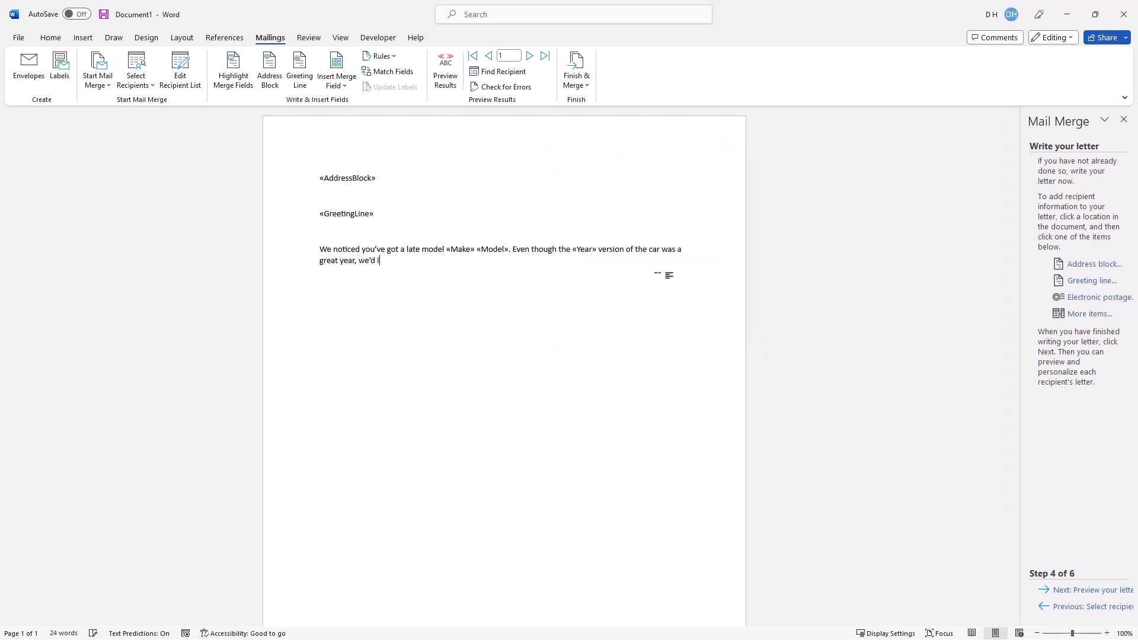
type("e this years")
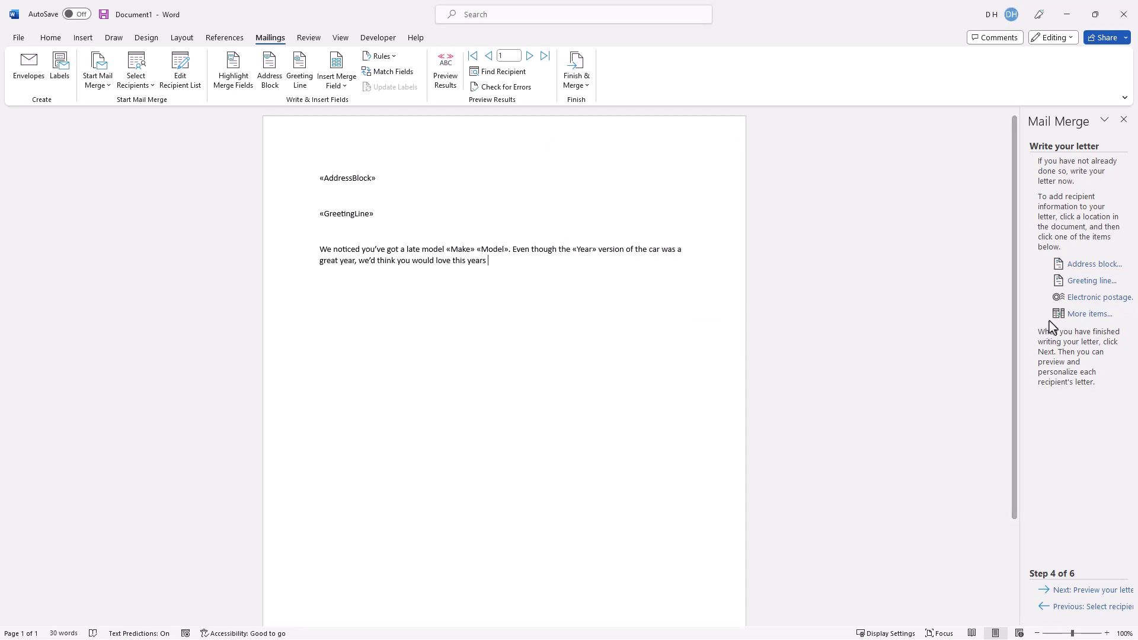
left_click(1067, 314)
left_click(582, 274)
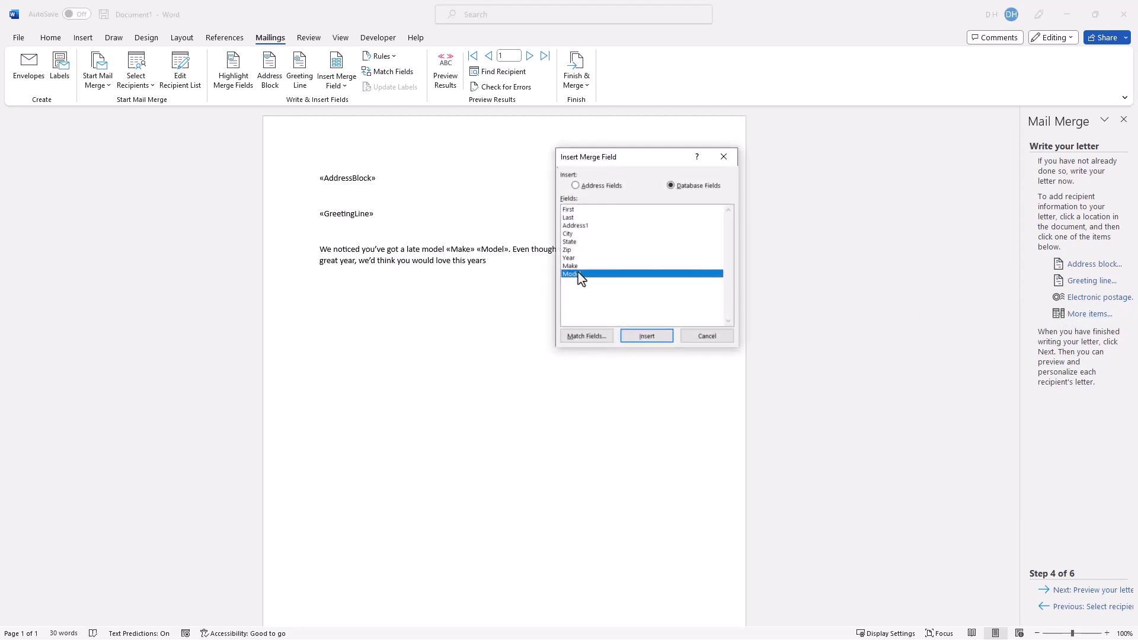
left_click(661, 336)
left_click(727, 336)
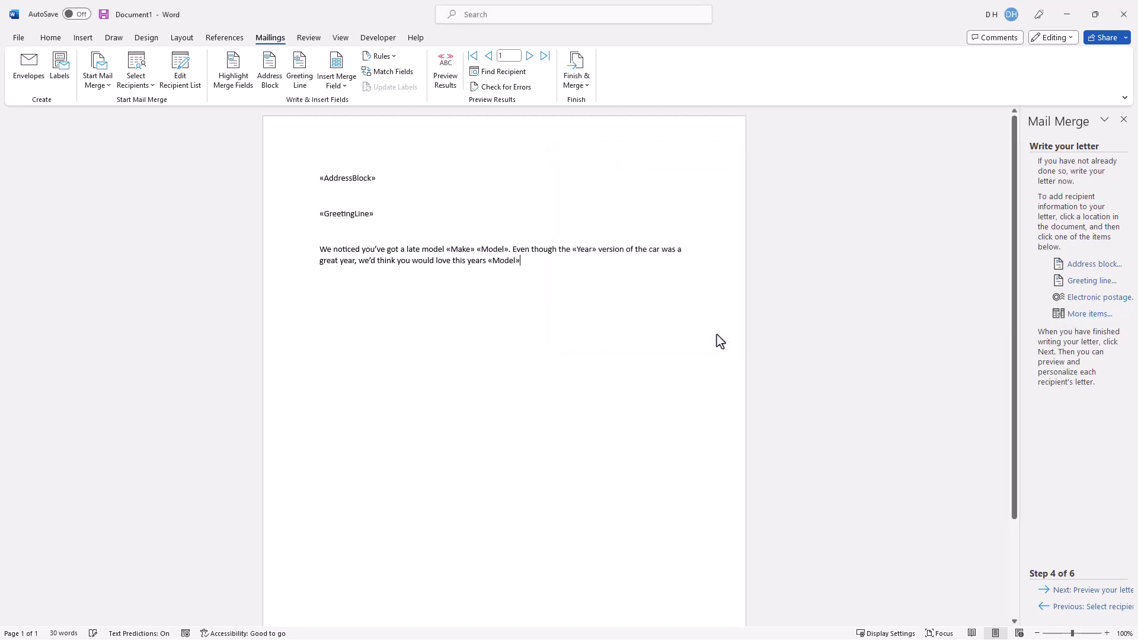
type(".  It's got all the latest features, has been awarded JD Powers best in class and com")
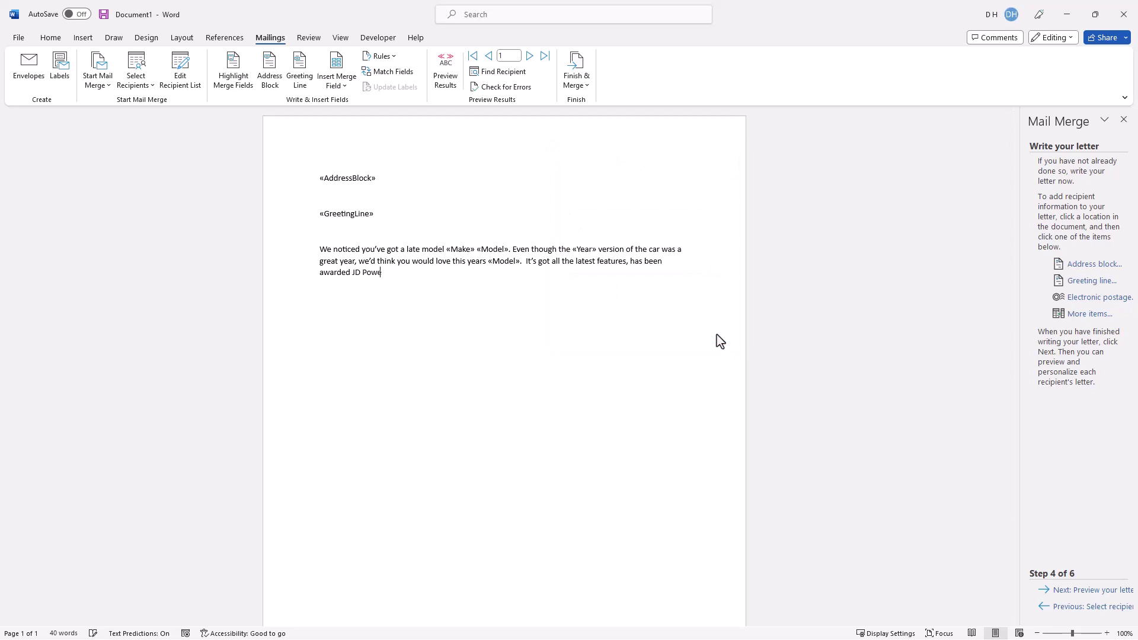
type("es in all your favorite colors (we can t")
Add the quoted line with the «First» field, then start the 'Come by and we can make a' closing paragraph
type("ake care of that")
type("o if you've been saying to yourself “")
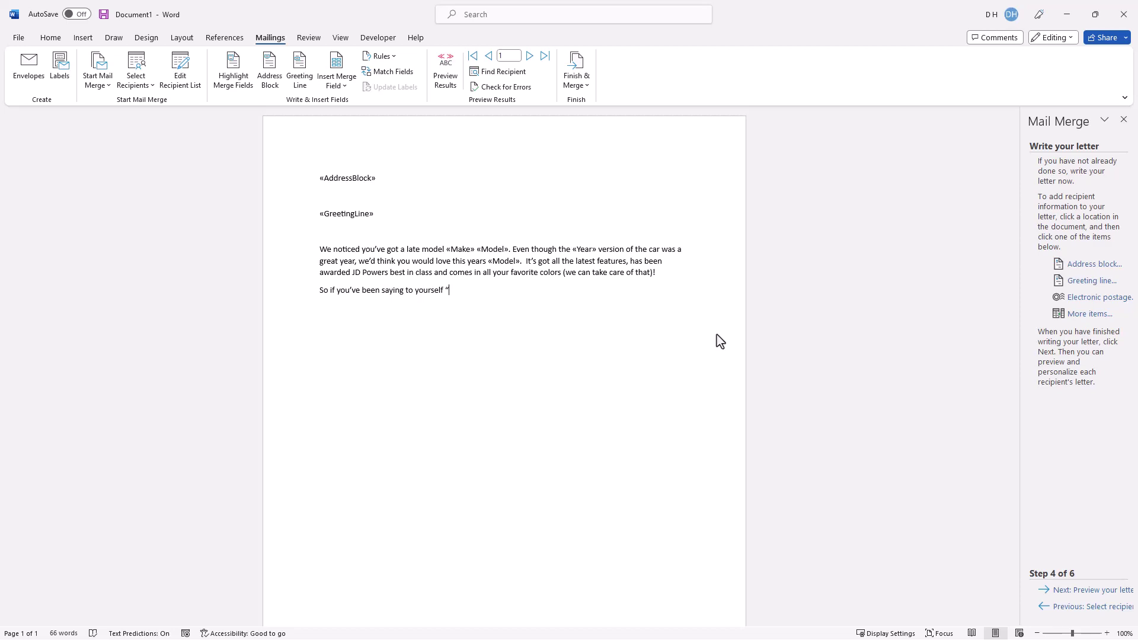
left_click(1085, 314)
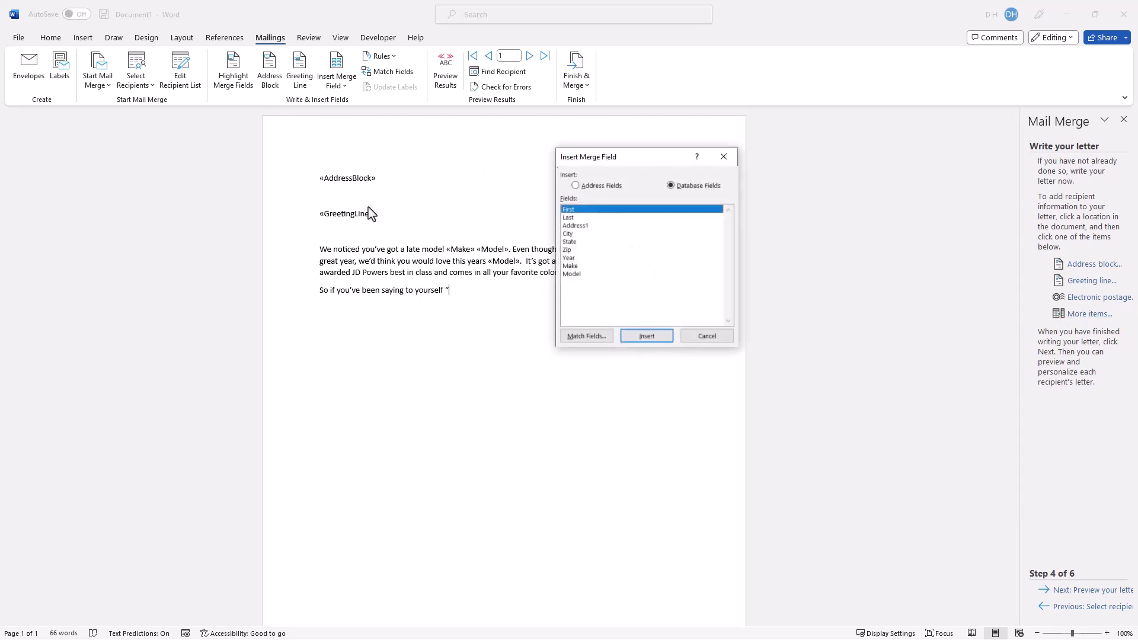
double_click(571, 210)
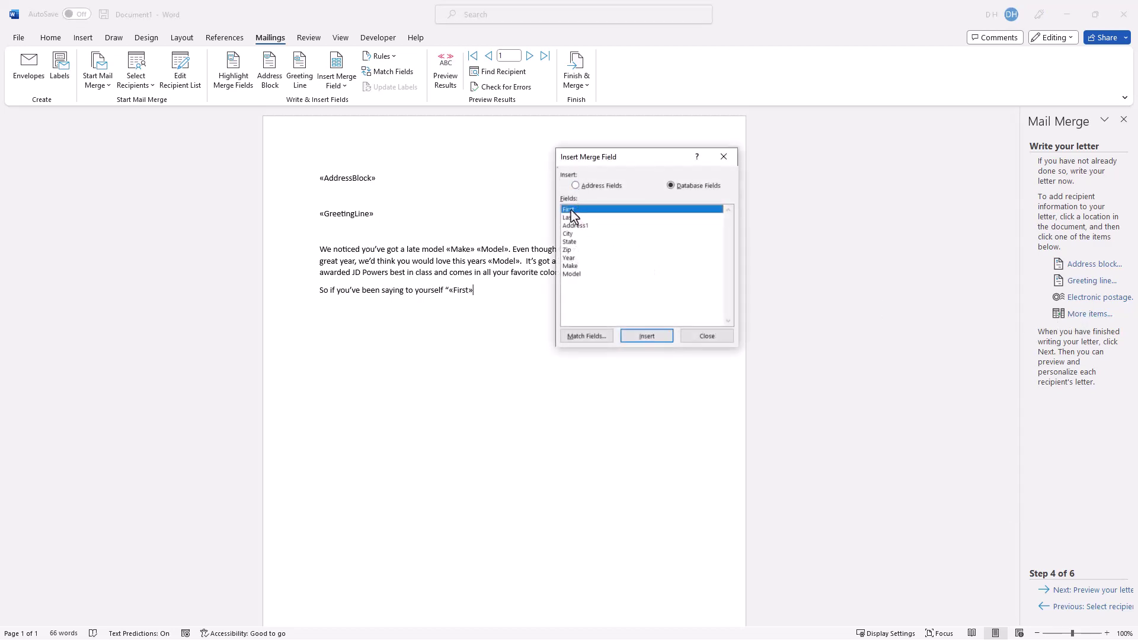
left_click(704, 337)
type(", it's about time to get a spanking new car....”,")
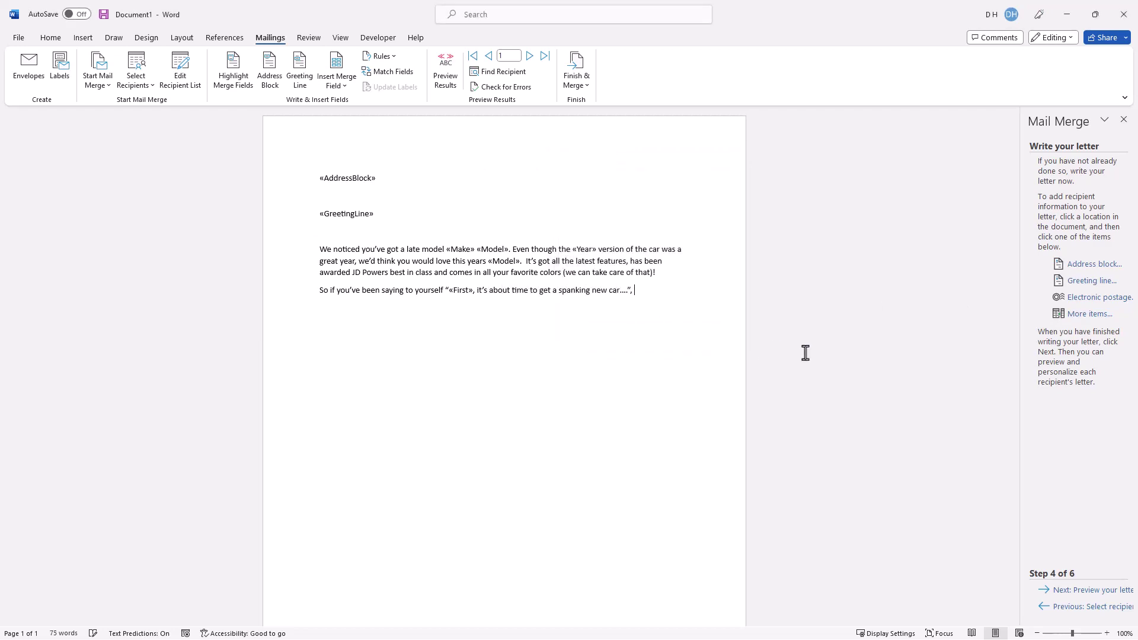
type("T TIME!!")
key("Return")
type("Come by and we can make a deal!")
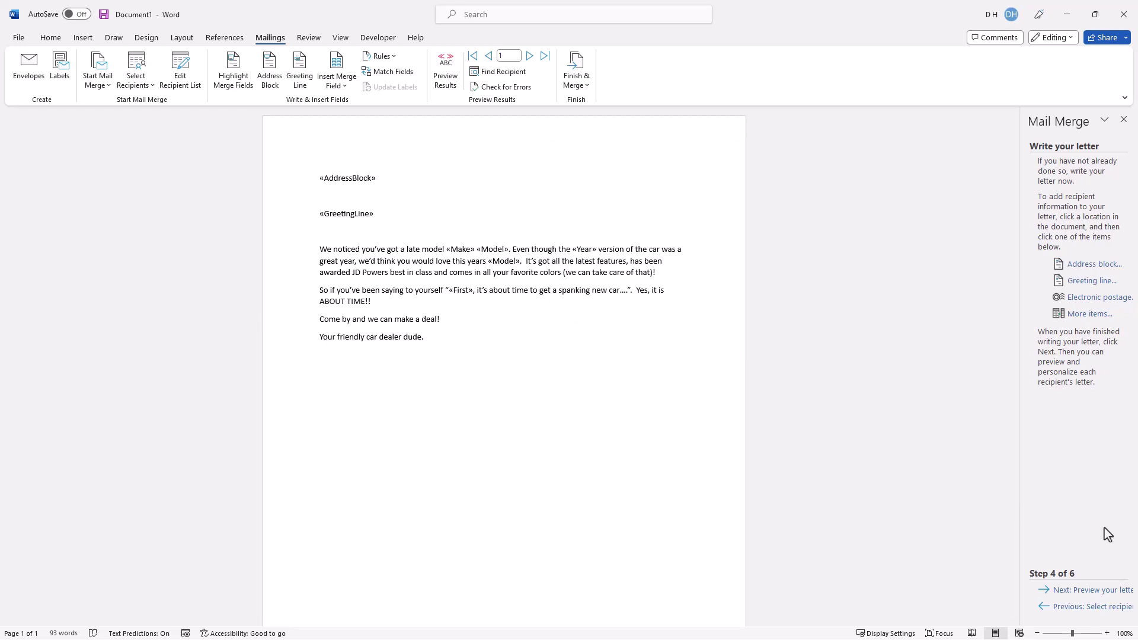
Preview merged letters for recipients 1 through 3, then return to the merge-field view
left_click(1088, 594)
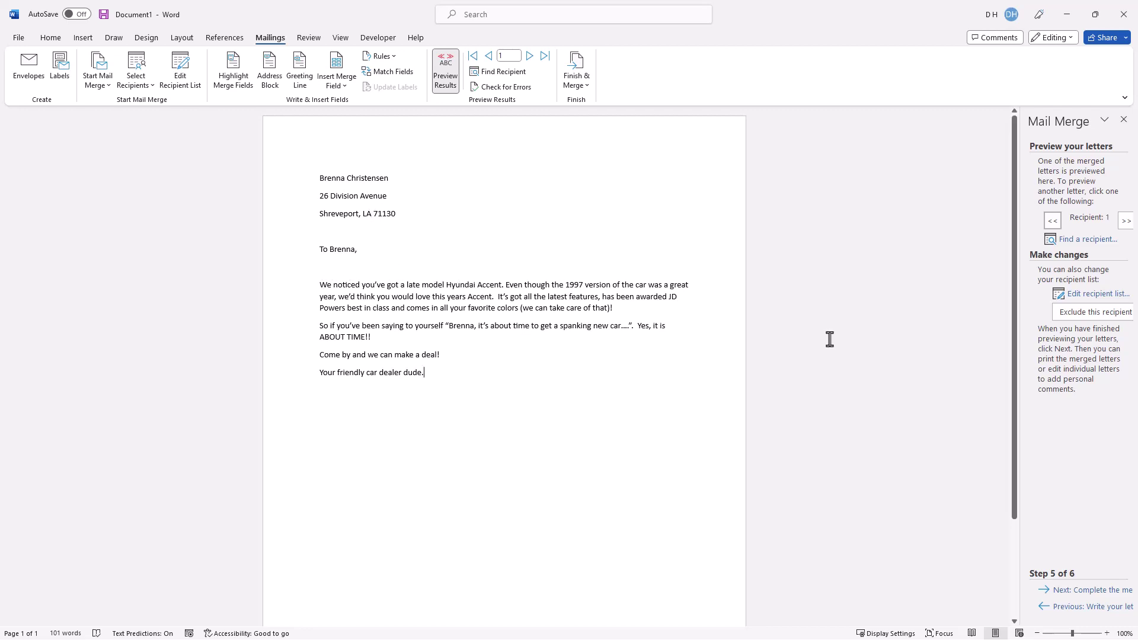
left_click(1126, 221)
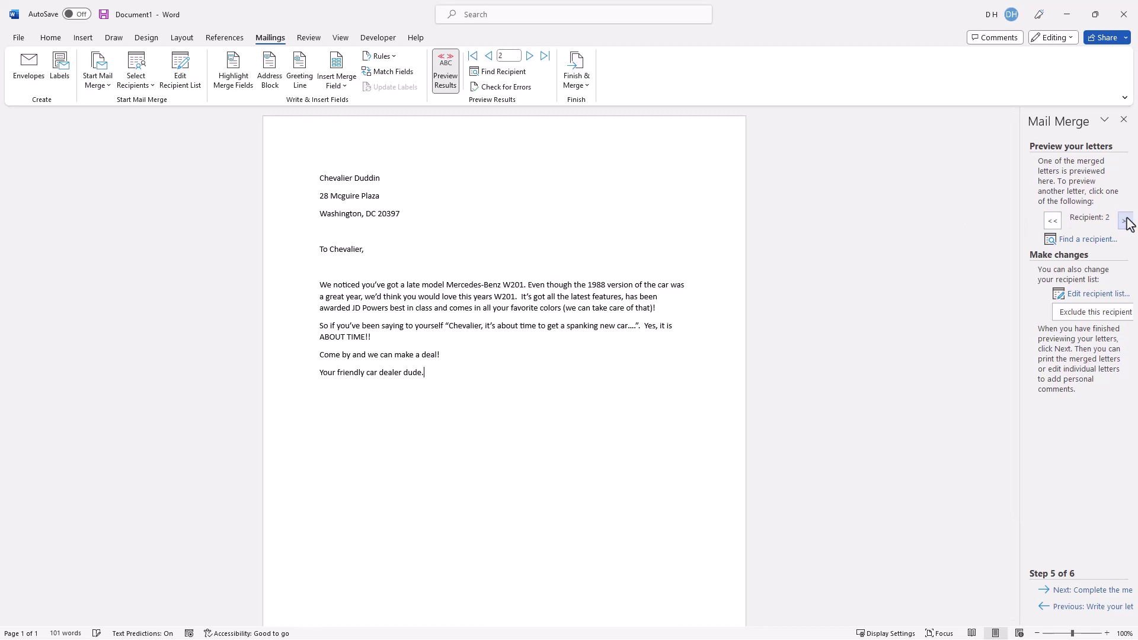
left_click(1126, 221)
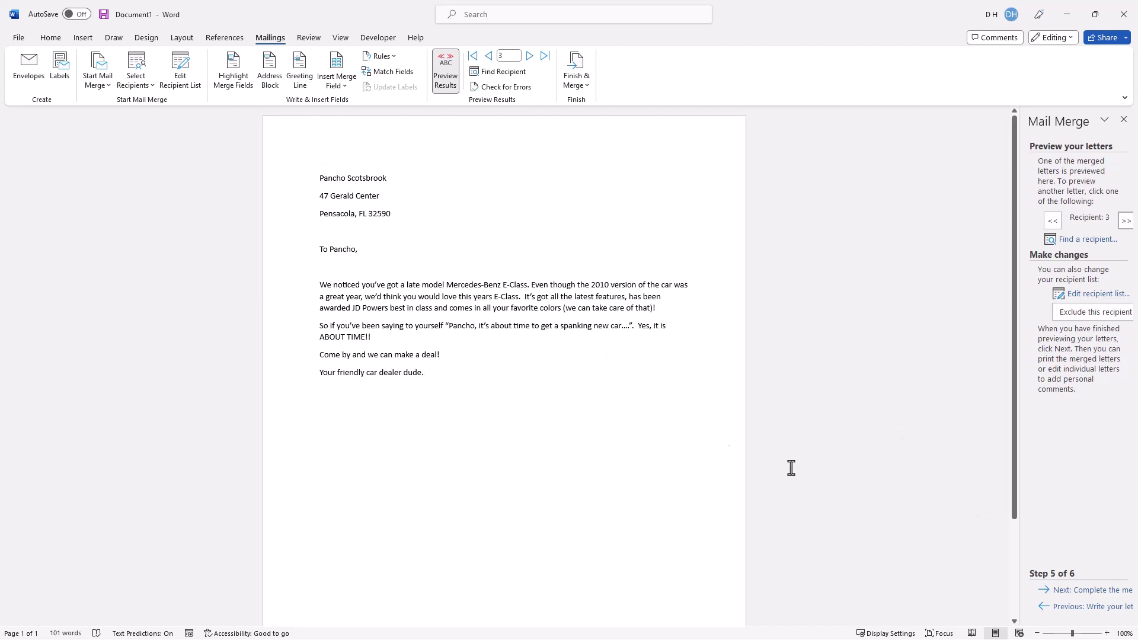
left_click(1062, 606)
Set the spacing after the «AddressBlock» paragraph to 0 pt via Line Spacing Options
double_click(337, 178)
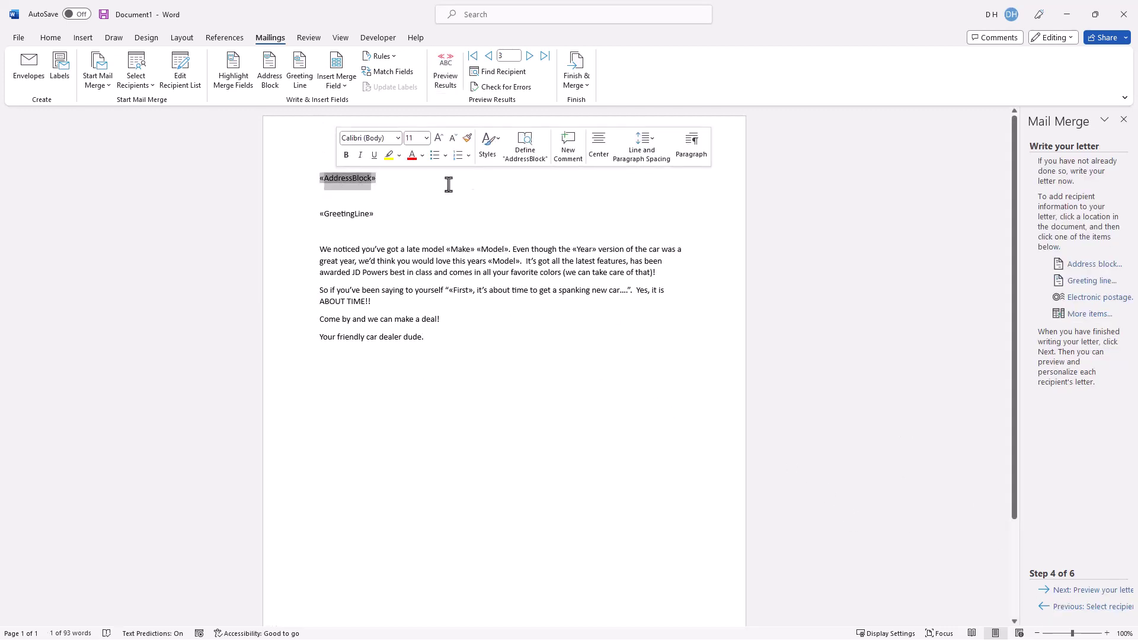
left_click(652, 159)
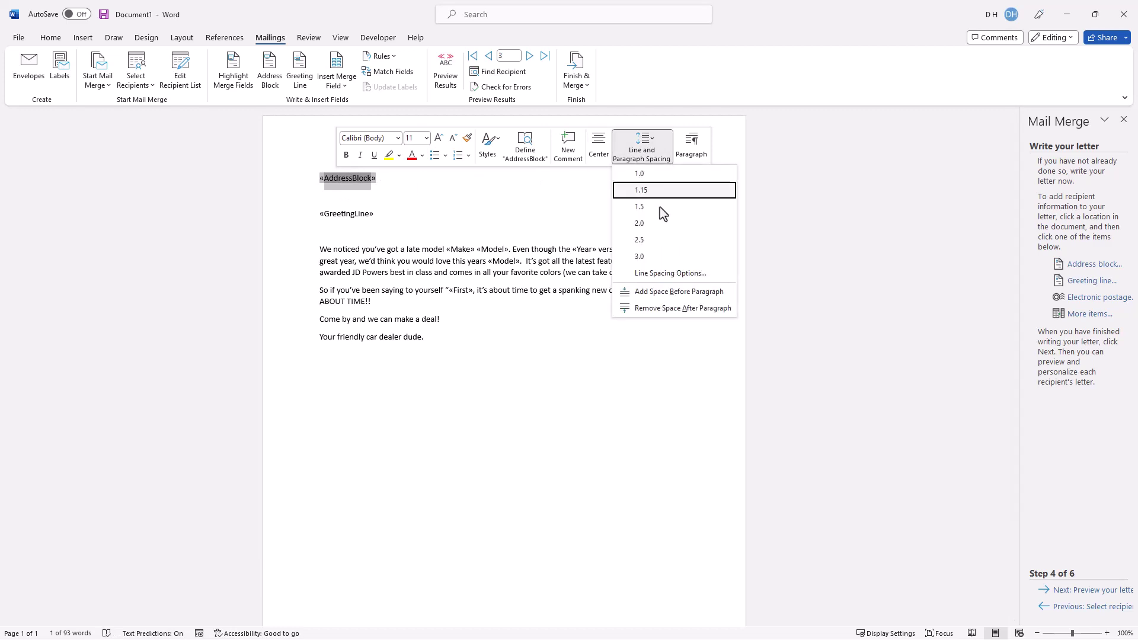
left_click(667, 274)
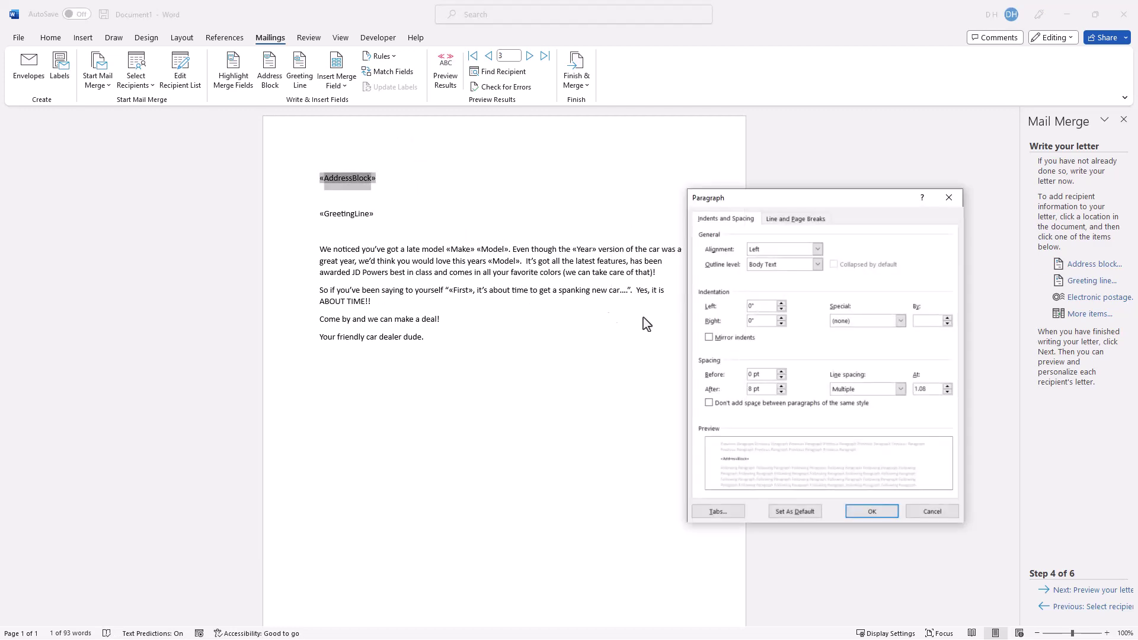
left_click_drag(817, 198, 780, 173)
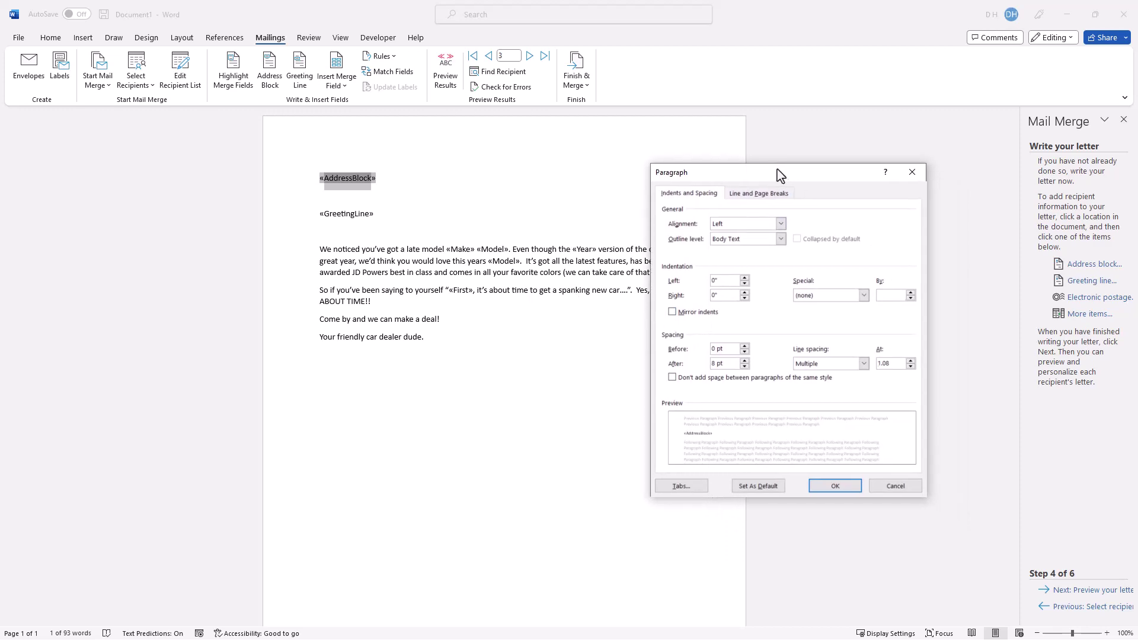
double_click(719, 364)
left_click(845, 486)
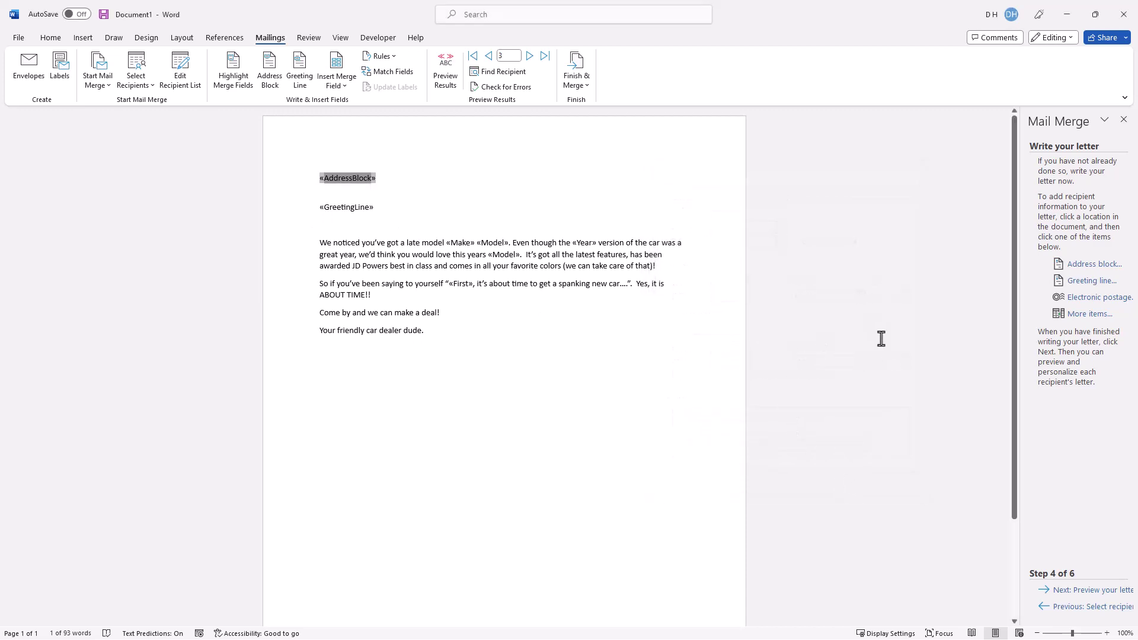
Preview the merged letters, stepping from recipient 4 back to recipient 1
left_click(1038, 590)
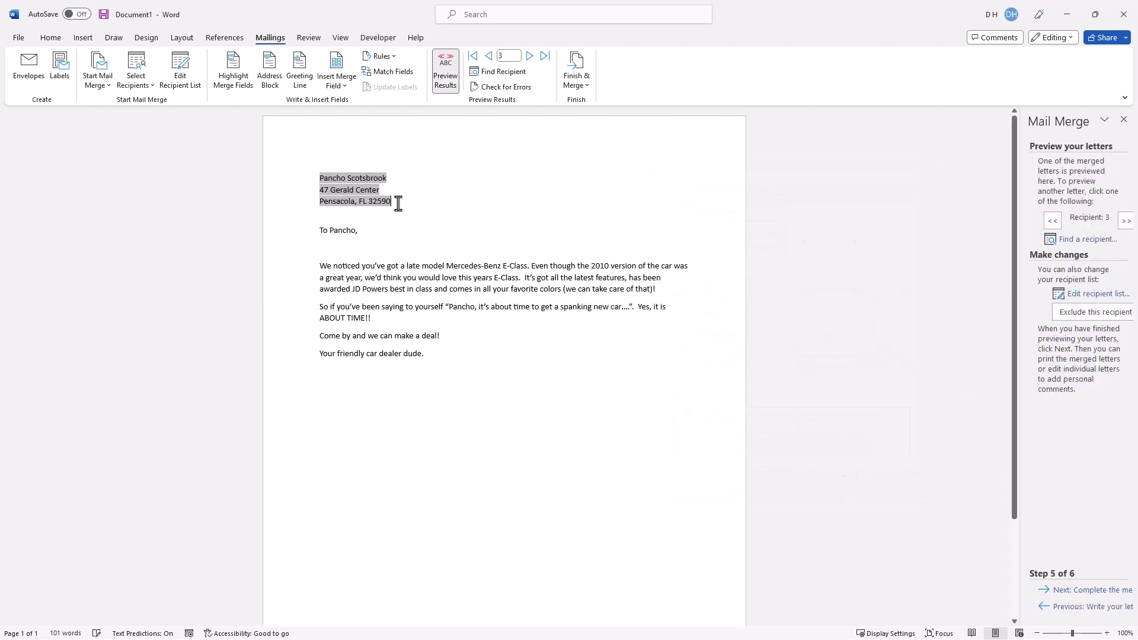
left_click(1127, 221)
left_click(1053, 220)
left_click(1053, 222)
left_click(1053, 221)
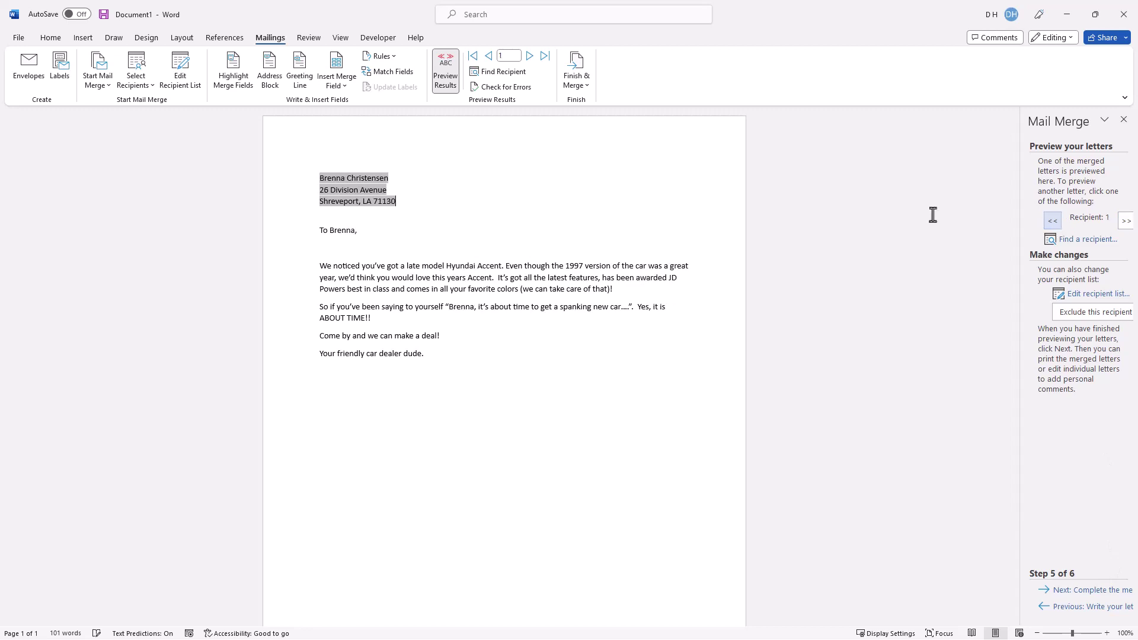
Delete the blank line below «GreetingLine» in the letter, then preview the merged letters again
left_click(1080, 606)
left_click(340, 229)
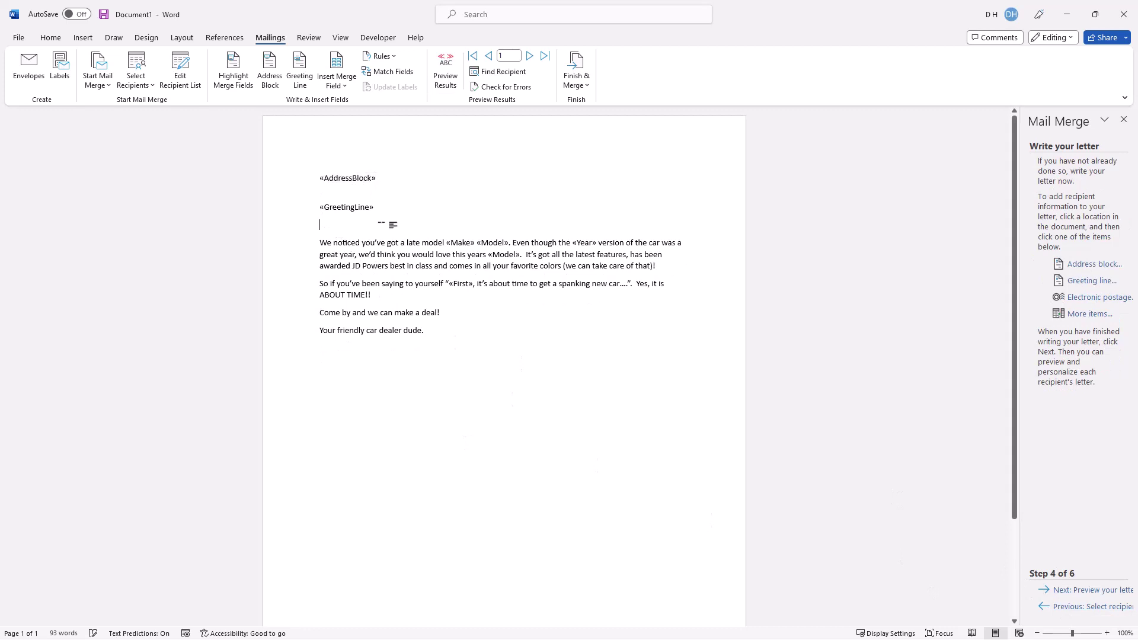
key("Delete")
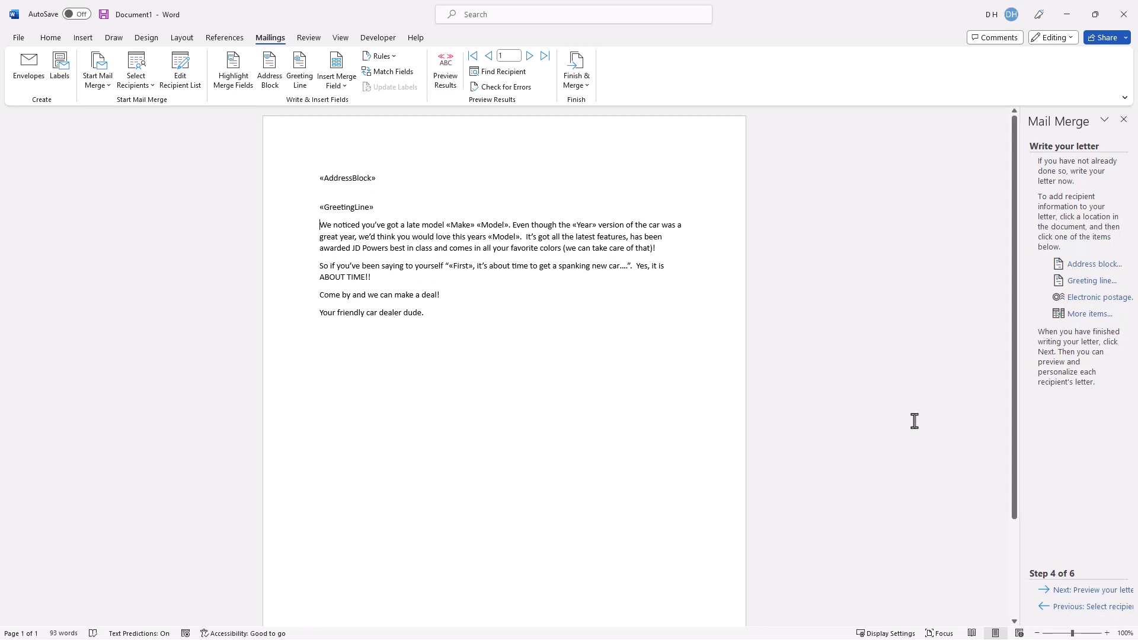
left_click(1079, 589)
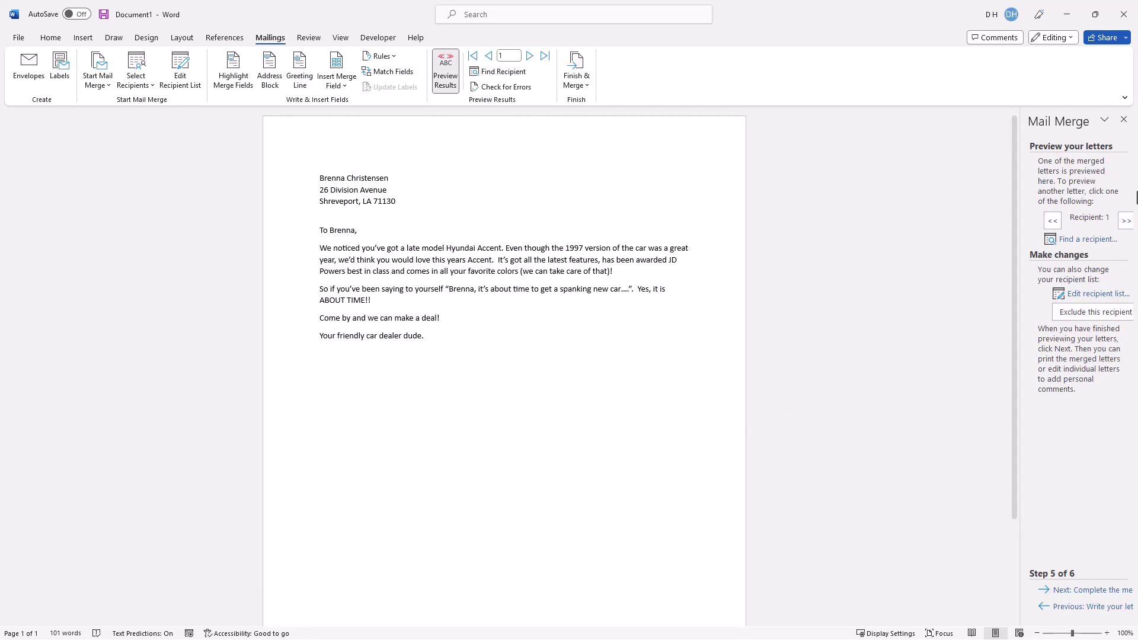
Advance the preview to the fifth recipient's Hummer H3 letter and go to Complete the merge
left_click(1126, 220)
left_click(1125, 220)
left_click(1126, 220)
left_click(1126, 220)
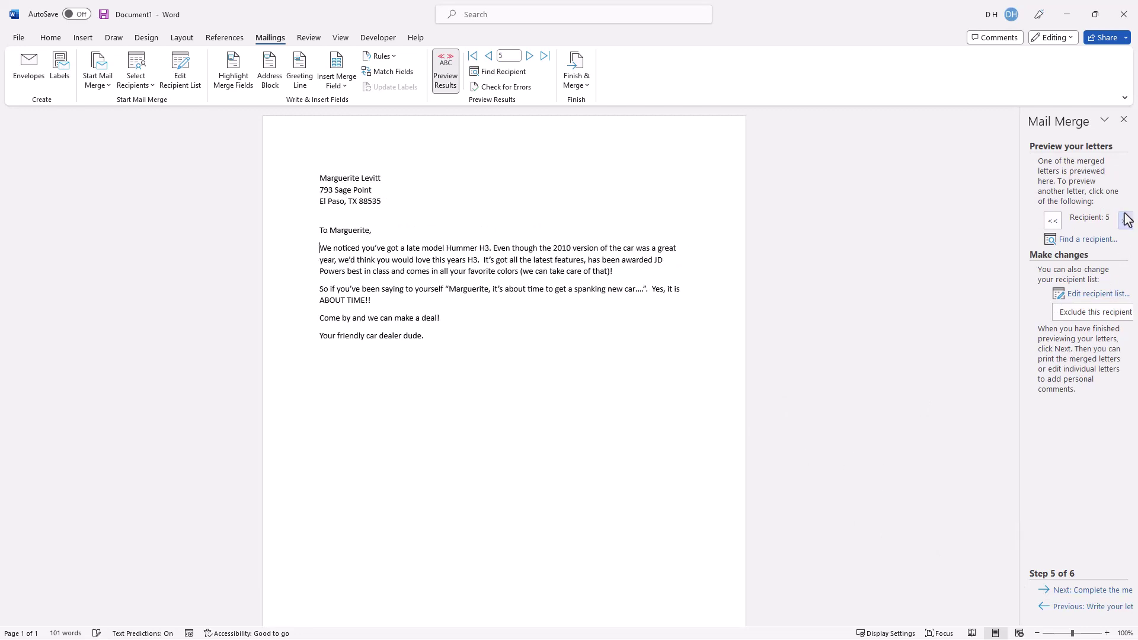
left_click(1084, 591)
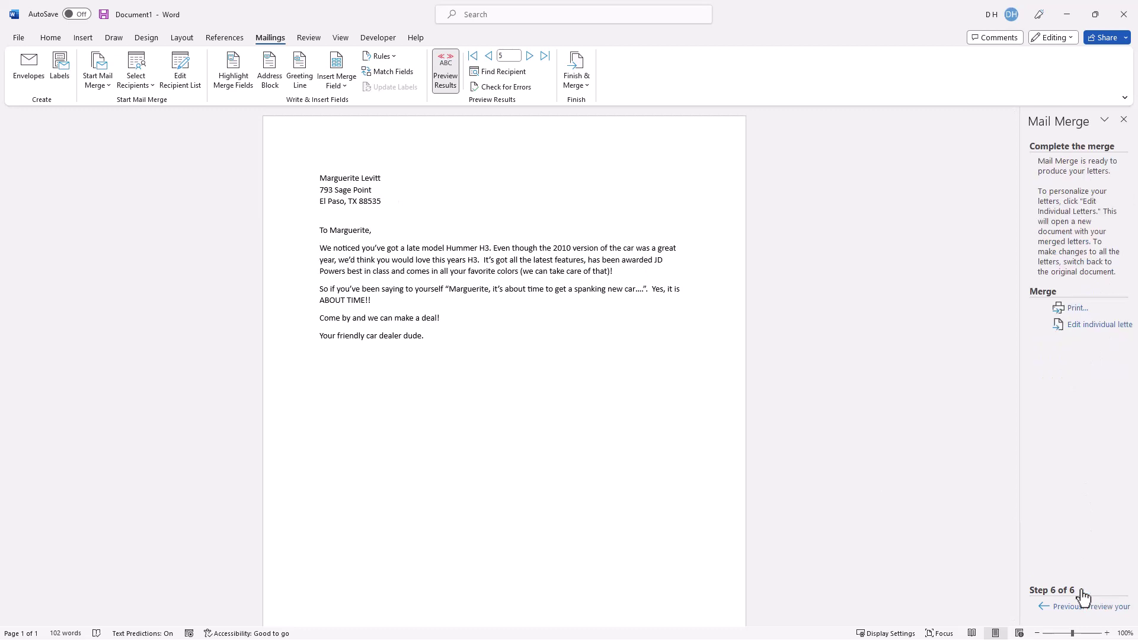